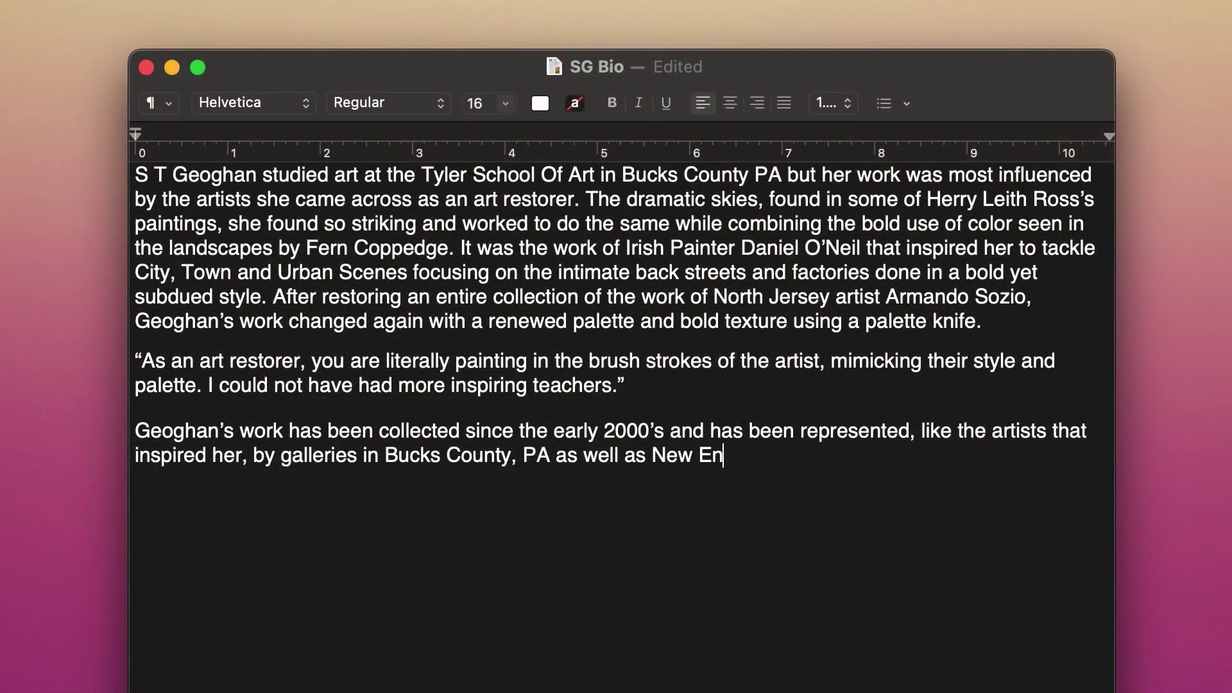
# - End the bio's last sentence with 'England.' and save the SG Bio document
pyautogui.write('and.')
pyautogui.press('super+s')
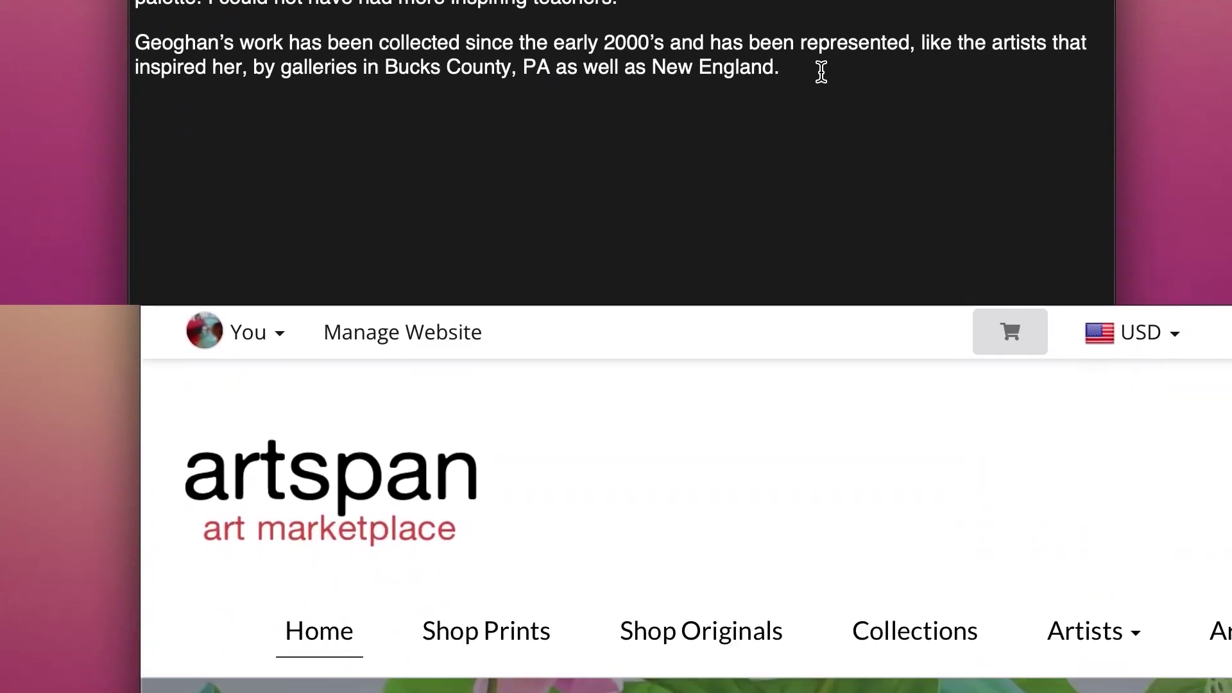
# - In the control panel's Pages list, drag Home to first live slot, then back to Inactive Pages
pyautogui.click(422, 35)
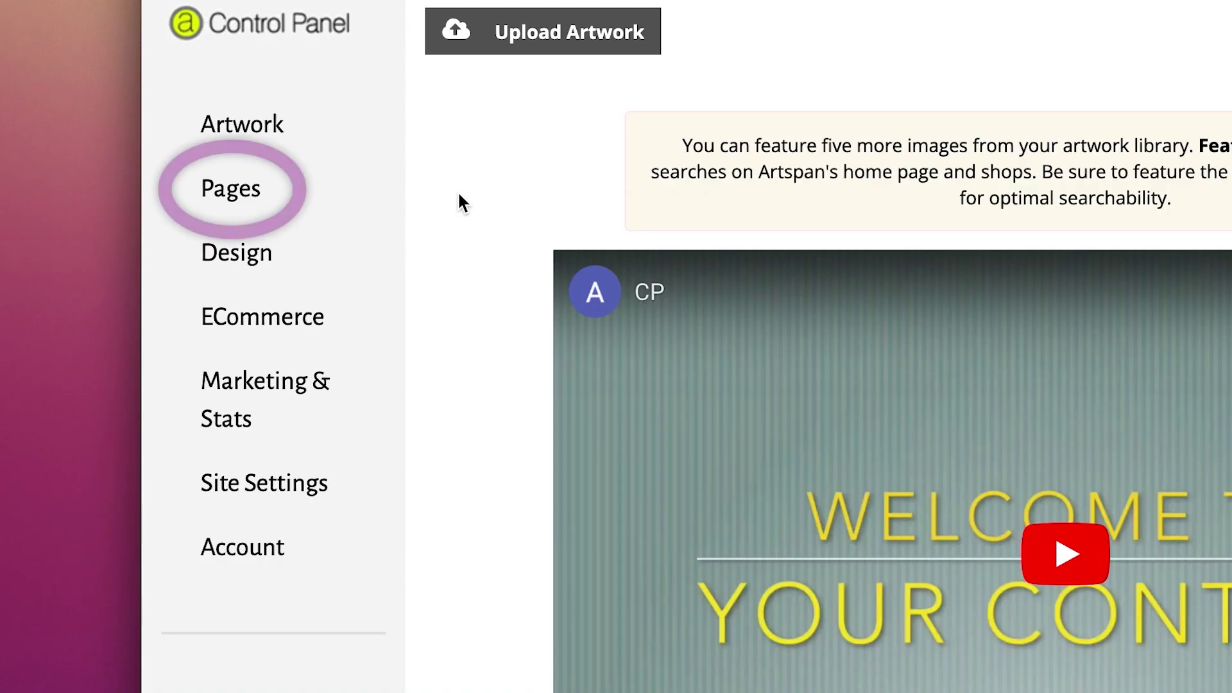
pyautogui.click(256, 189)
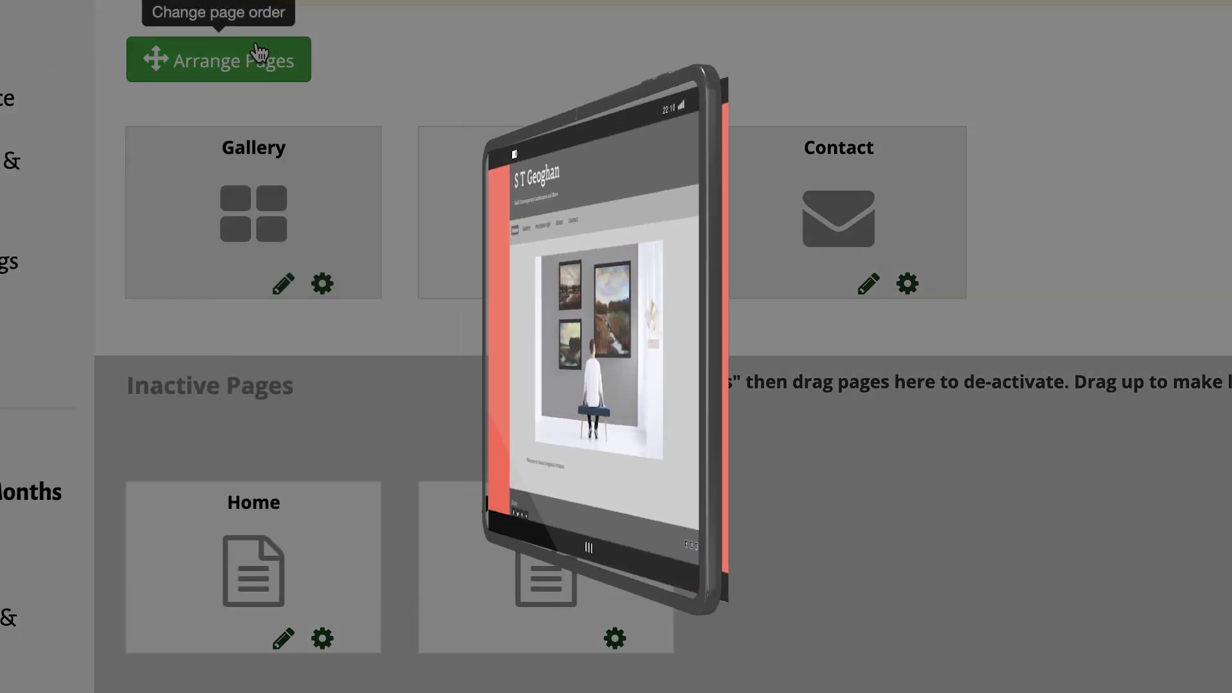
pyautogui.click(294, 165)
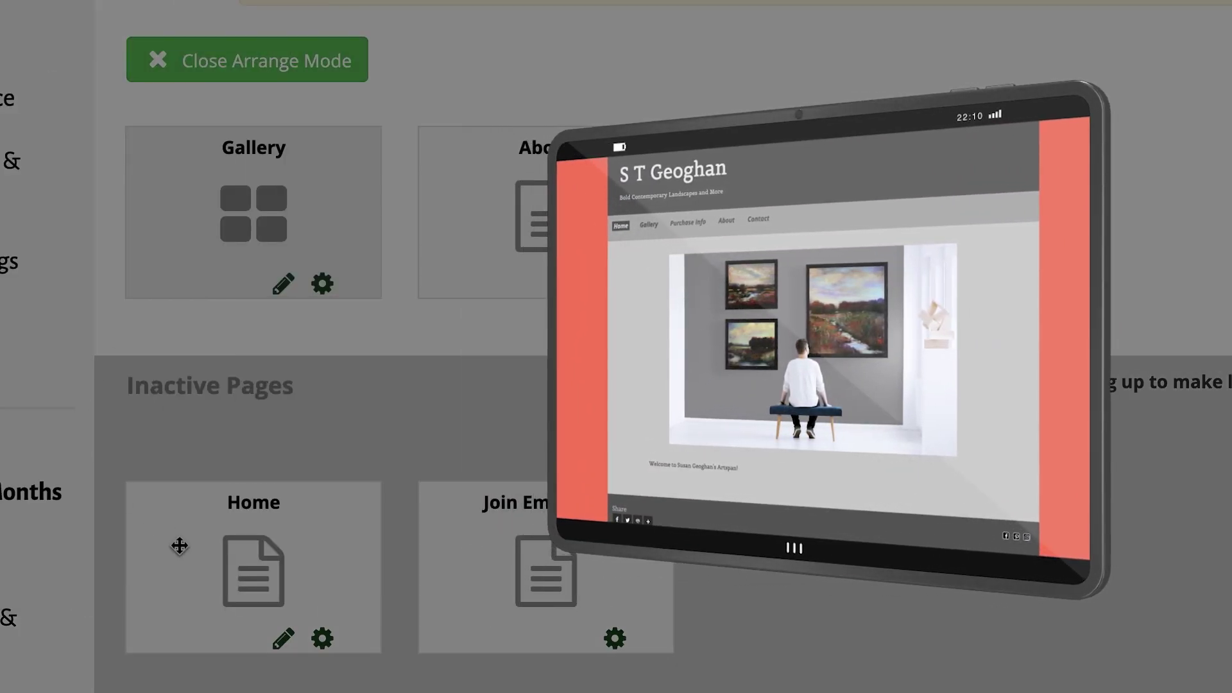
pyautogui.moveTo(212, 565); pyautogui.dragTo(90, 207)
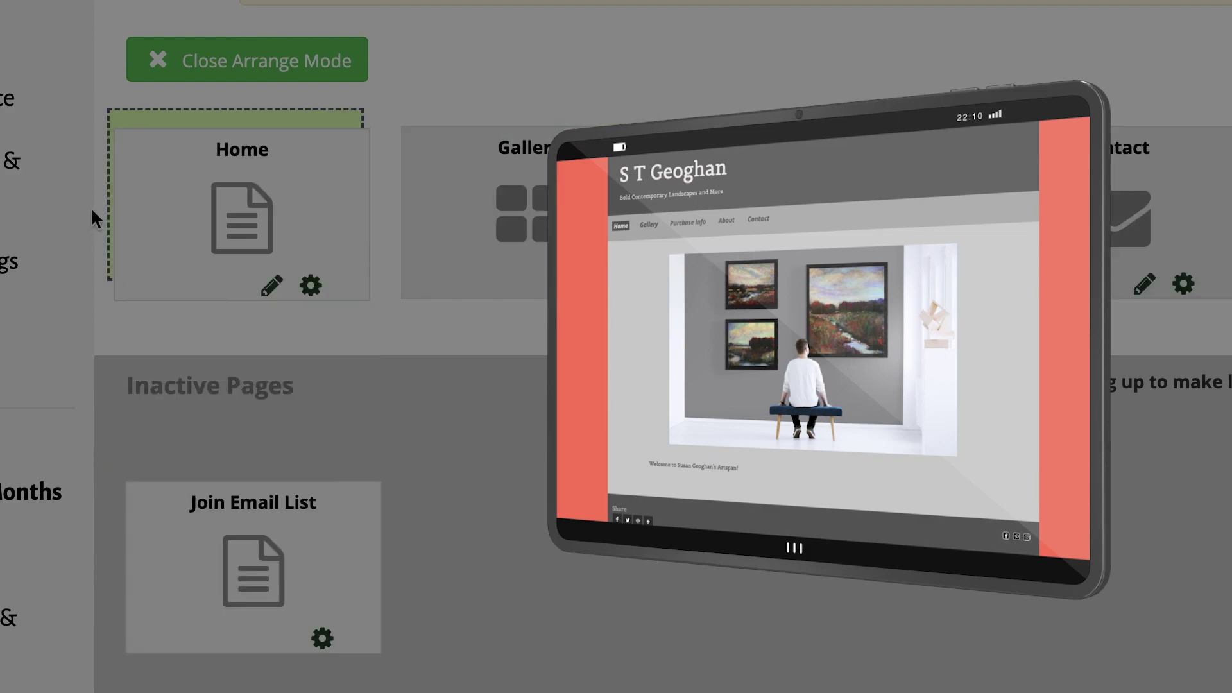
pyautogui.click(210, 67)
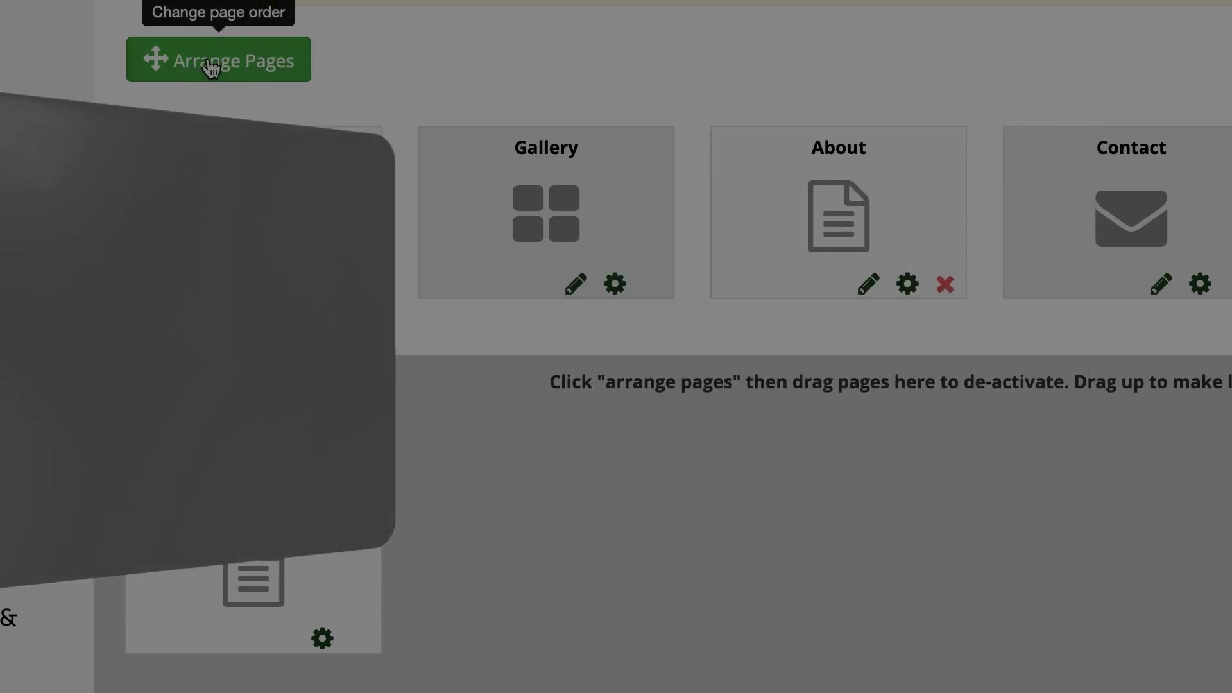
pyautogui.click(211, 67)
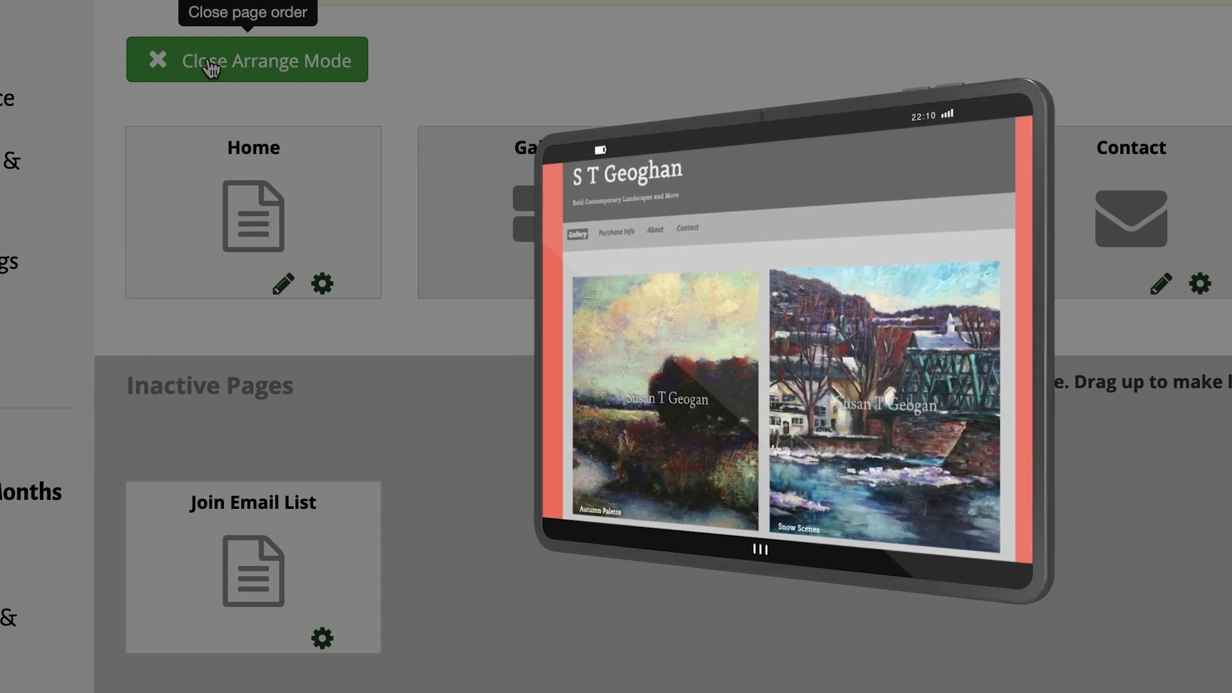
pyautogui.moveTo(109, 213); pyautogui.dragTo(212, 565)
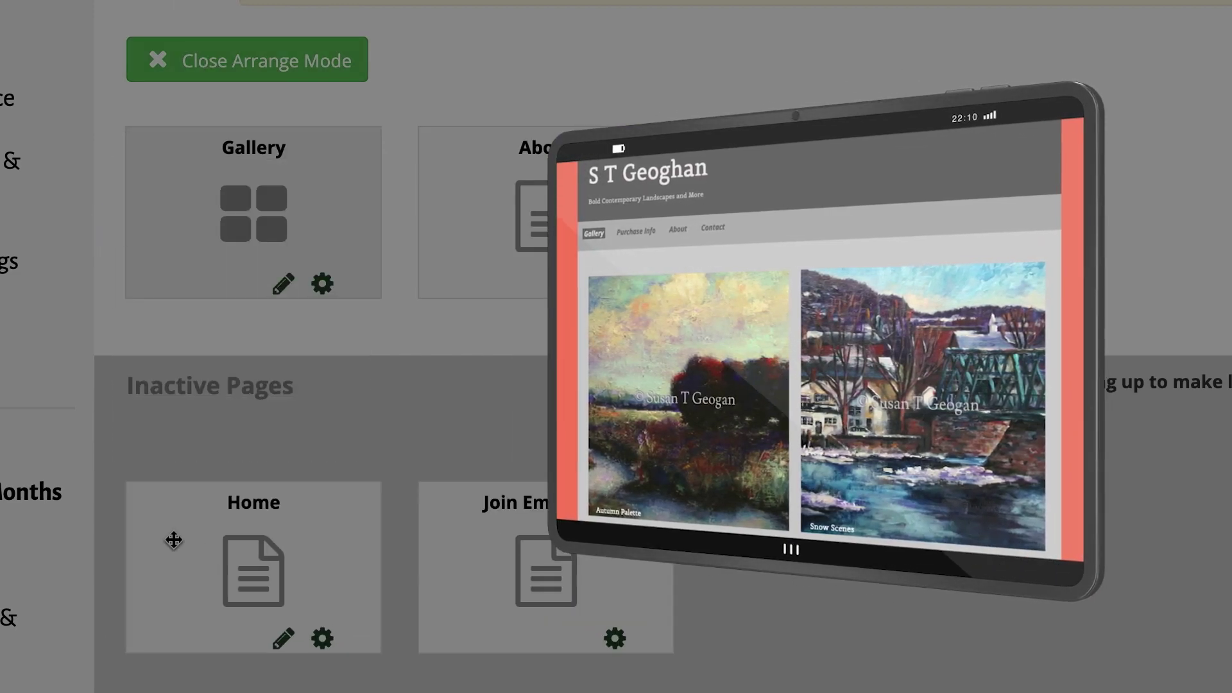
pyautogui.click(252, 64)
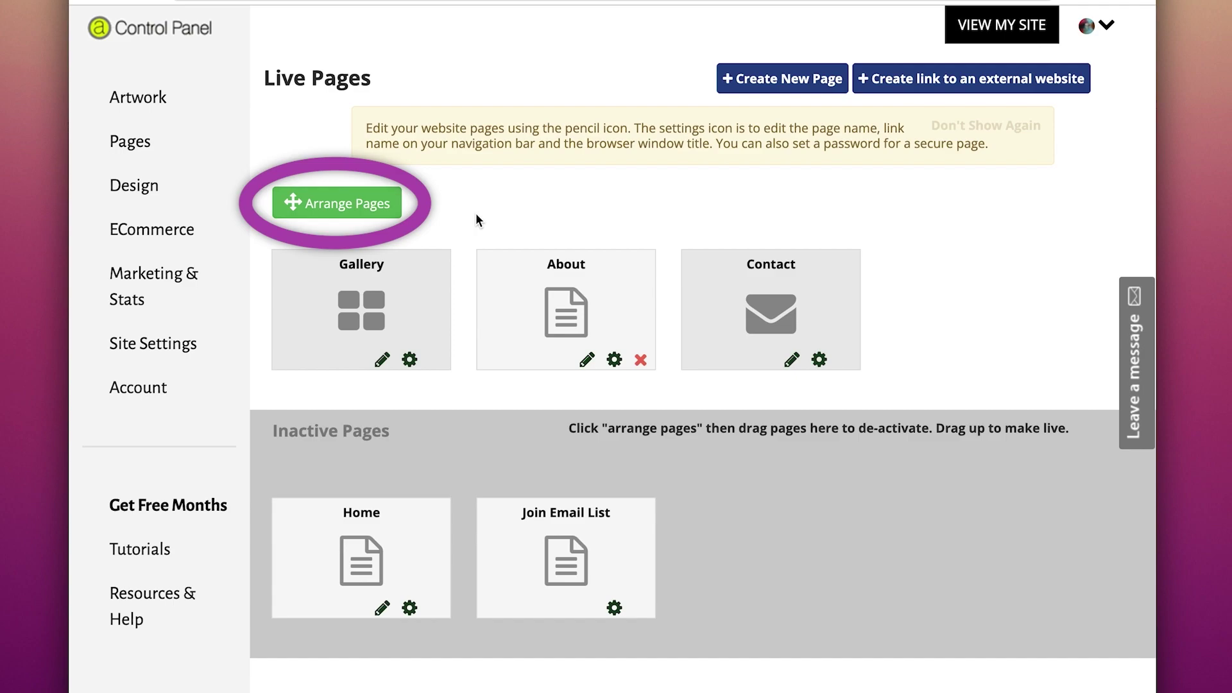
# - Move Home from Inactive Pages into the first Live Pages slot, ahead of Gallery, About and Contact
pyautogui.click(372, 202)
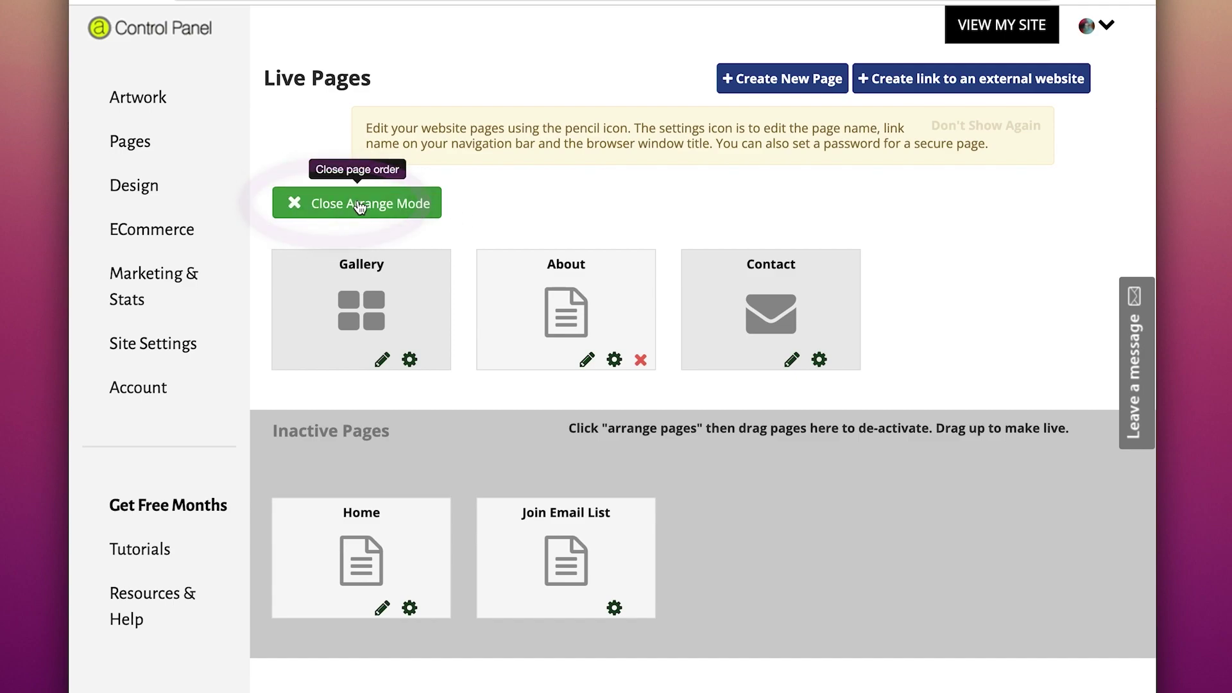
pyautogui.moveTo(332, 557); pyautogui.dragTo(259, 304)
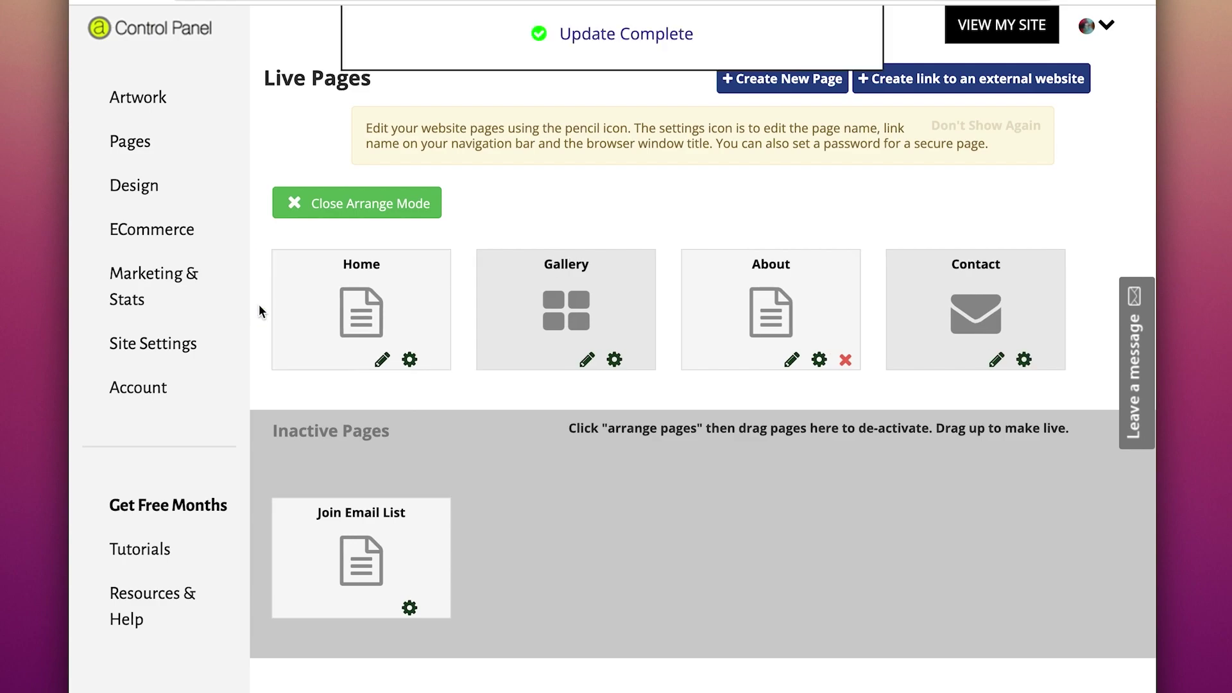
pyautogui.click(331, 207)
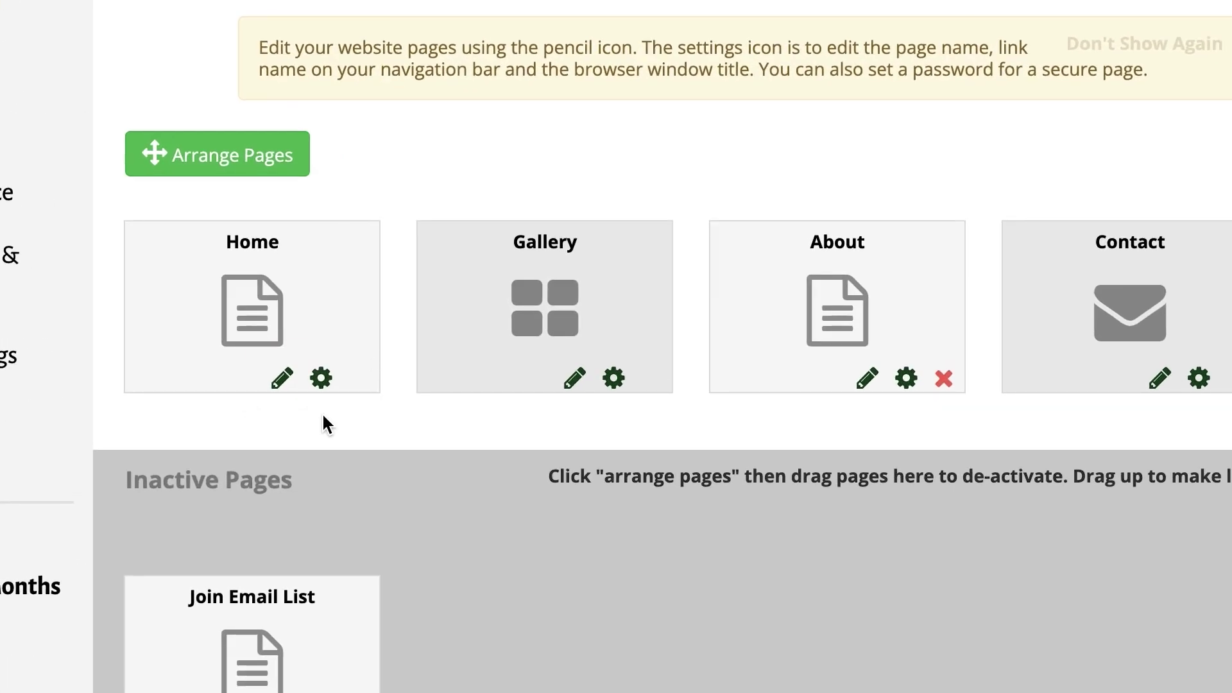
# - Edit the Home page and choose Insert > Image in the editor toolbar
pyautogui.click(283, 383)
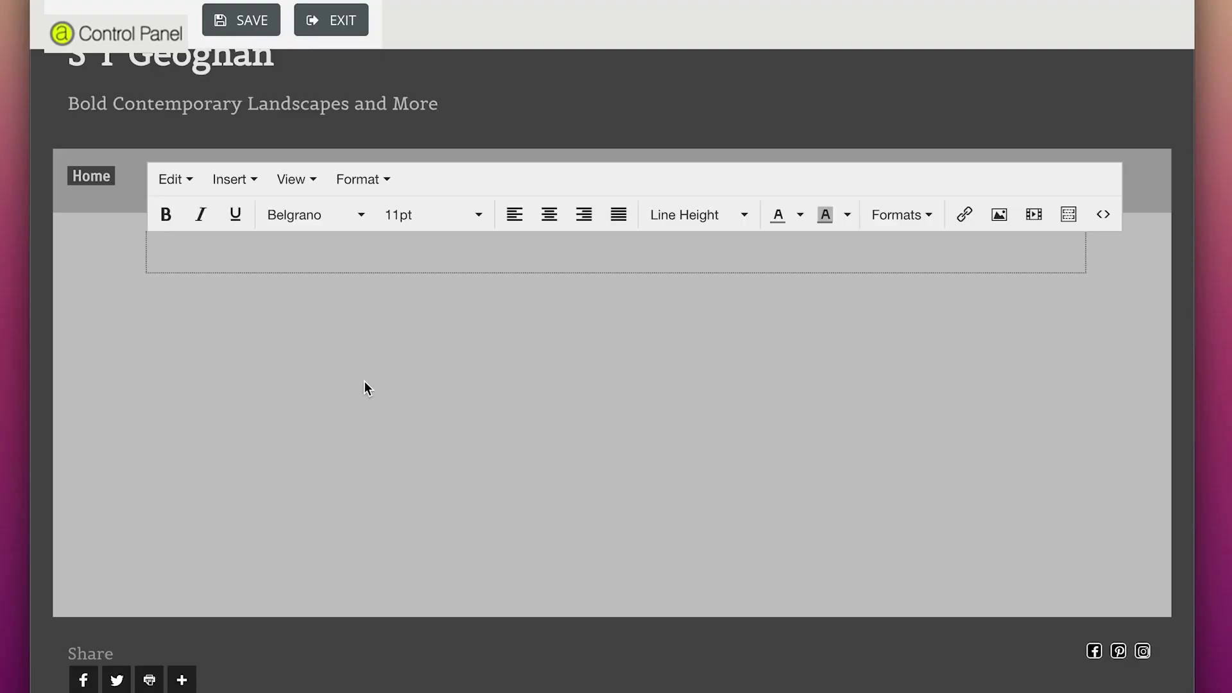
pyautogui.click(1002, 215)
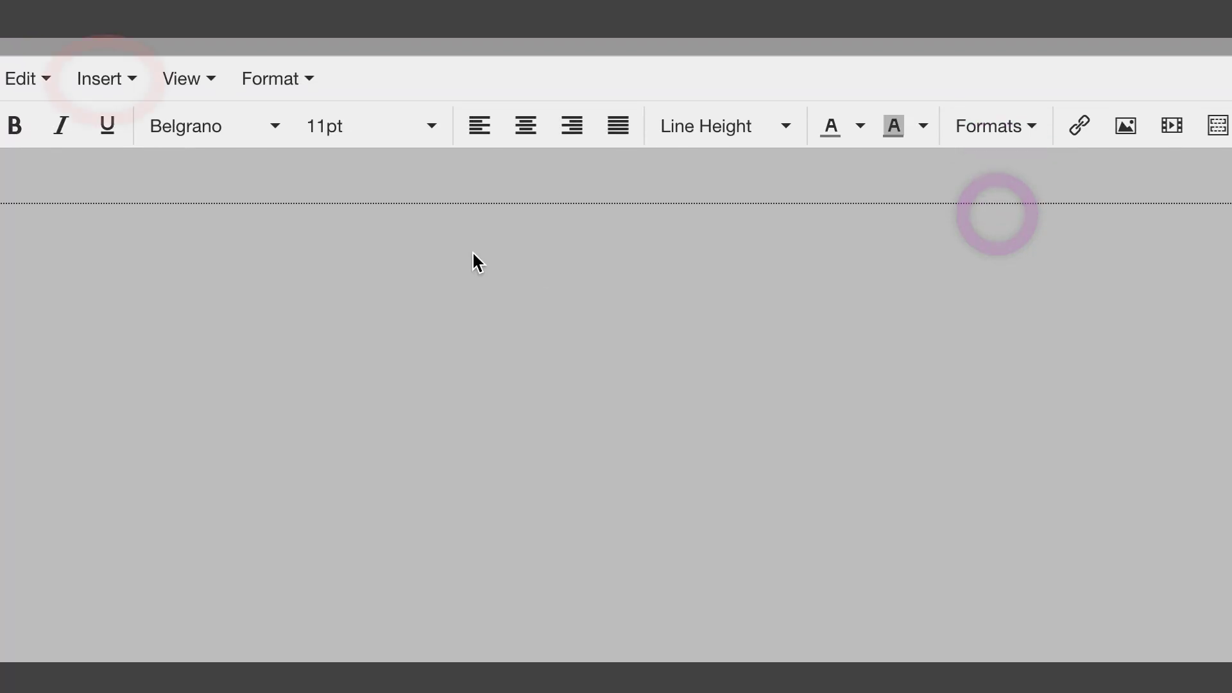
pyautogui.click(129, 79)
pyautogui.click(148, 203)
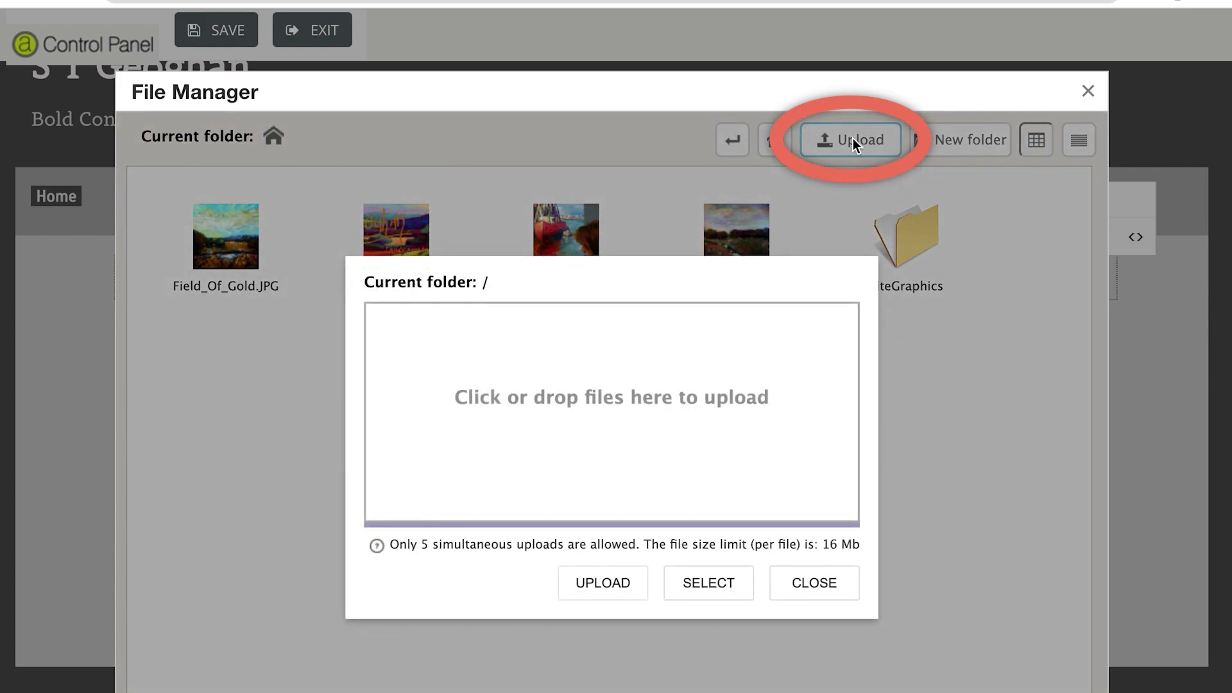
# - Upload Small_gallery_wall.png from the Paintings folder to the File Manager and preview it
pyautogui.press('super+Tab')
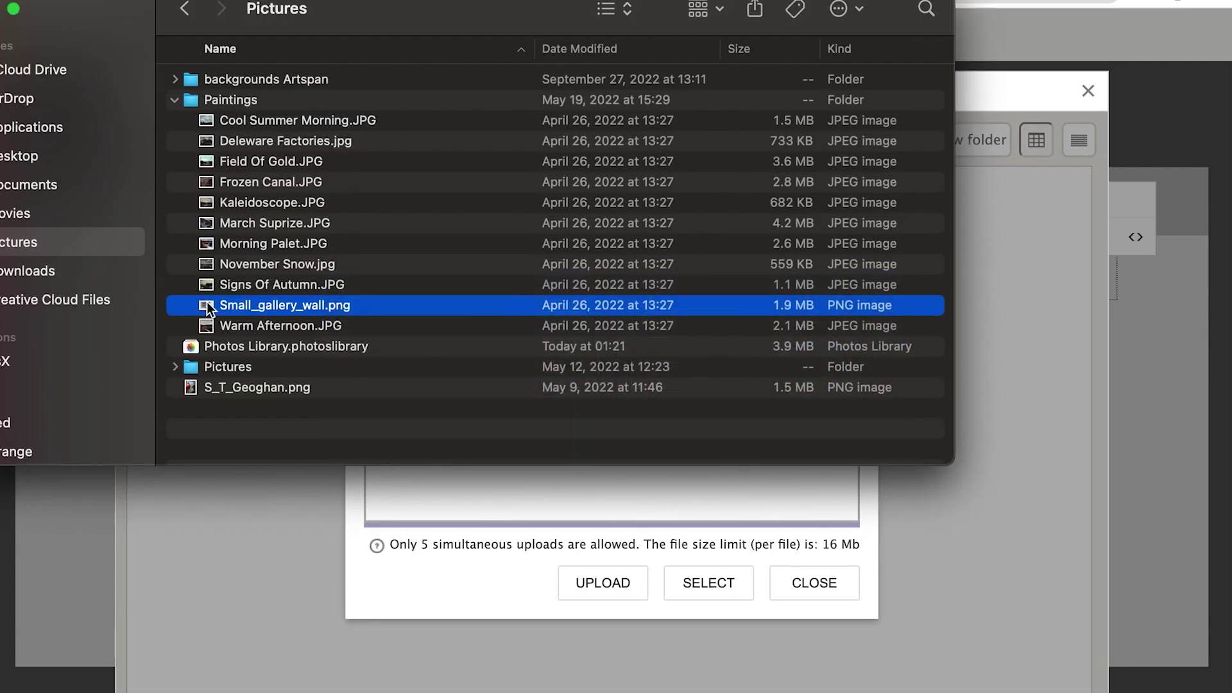
pyautogui.moveTo(215, 305); pyautogui.dragTo(472, 494)
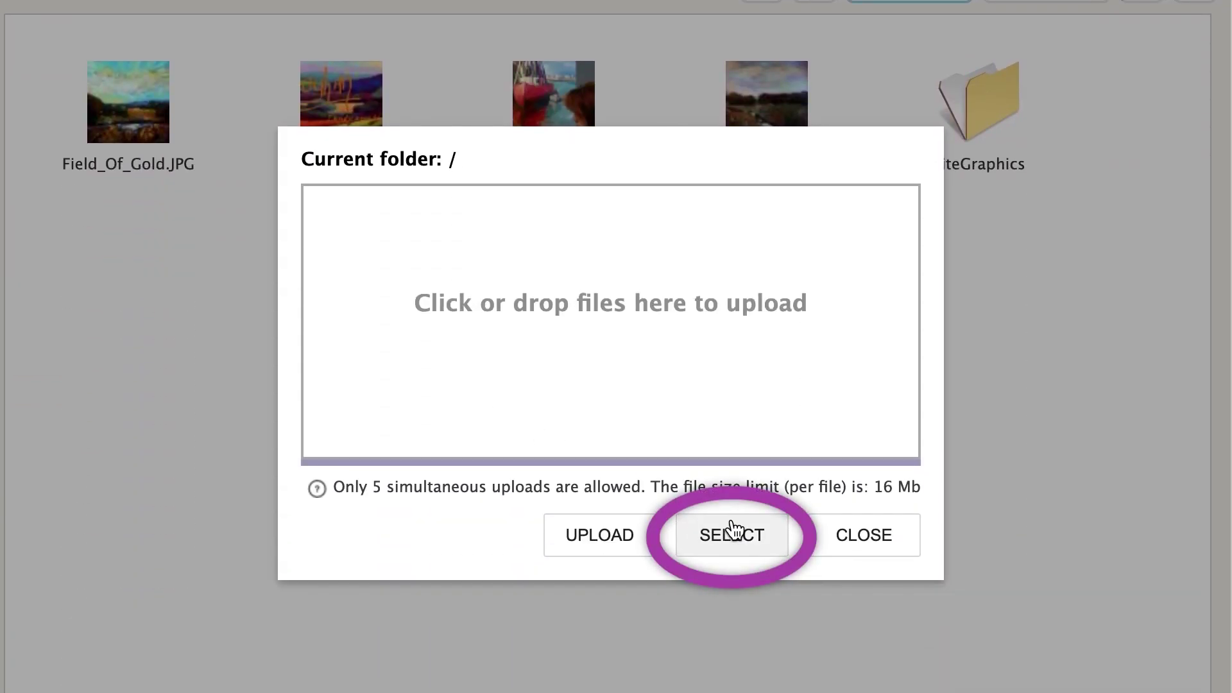
pyautogui.click(732, 532)
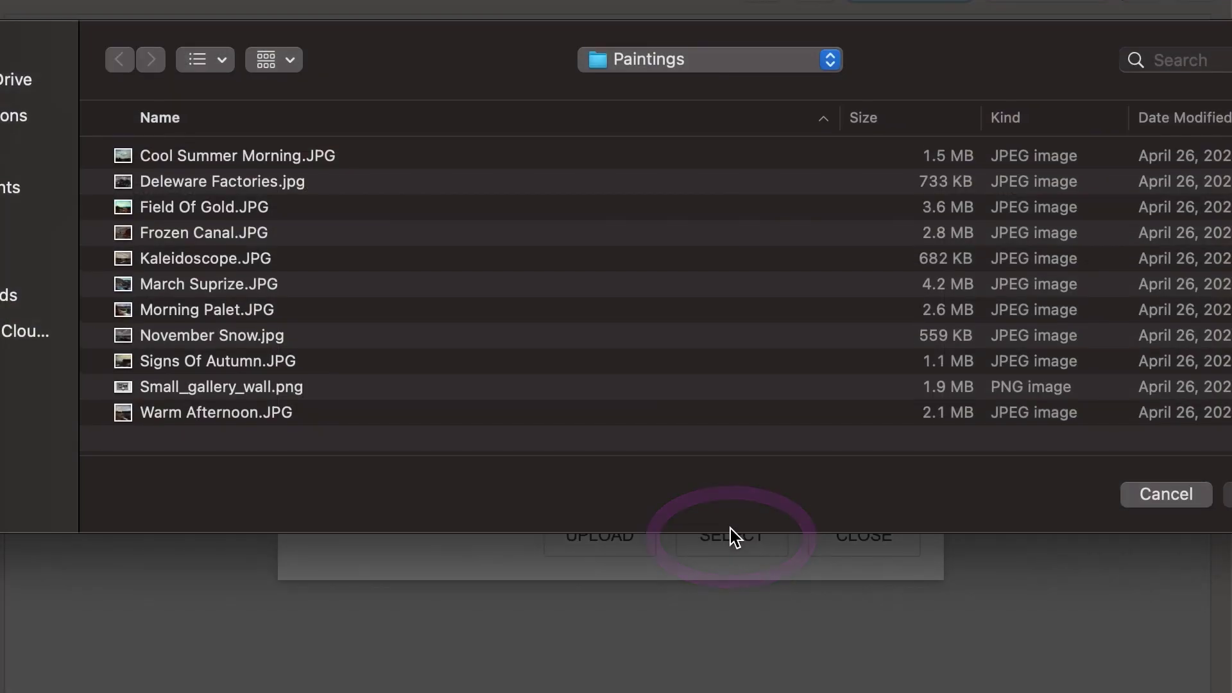
pyautogui.click(243, 385)
pyautogui.doubleClick(242, 385)
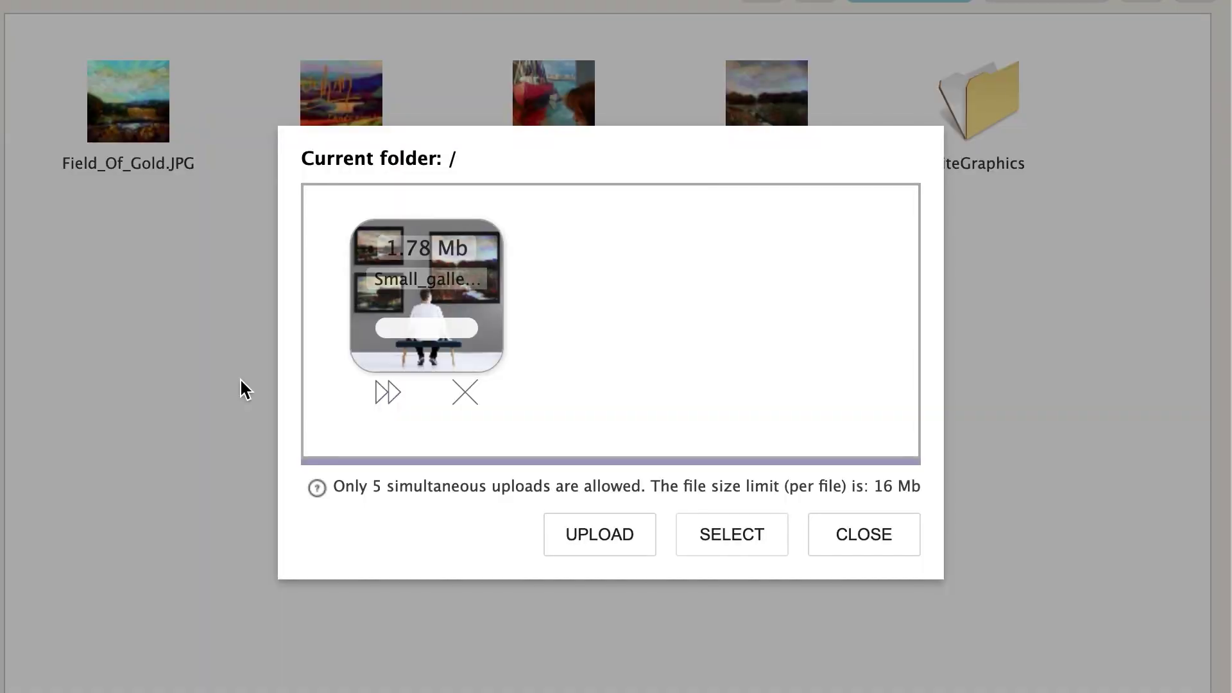
pyautogui.click(591, 539)
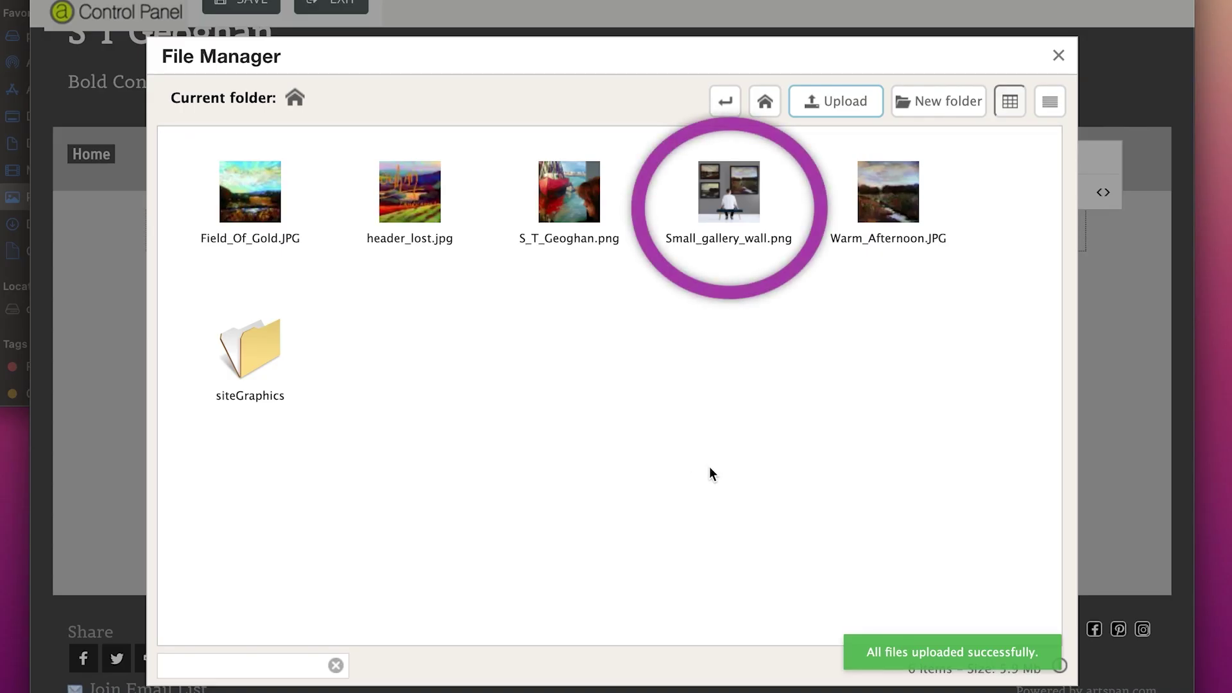
pyautogui.click(729, 193)
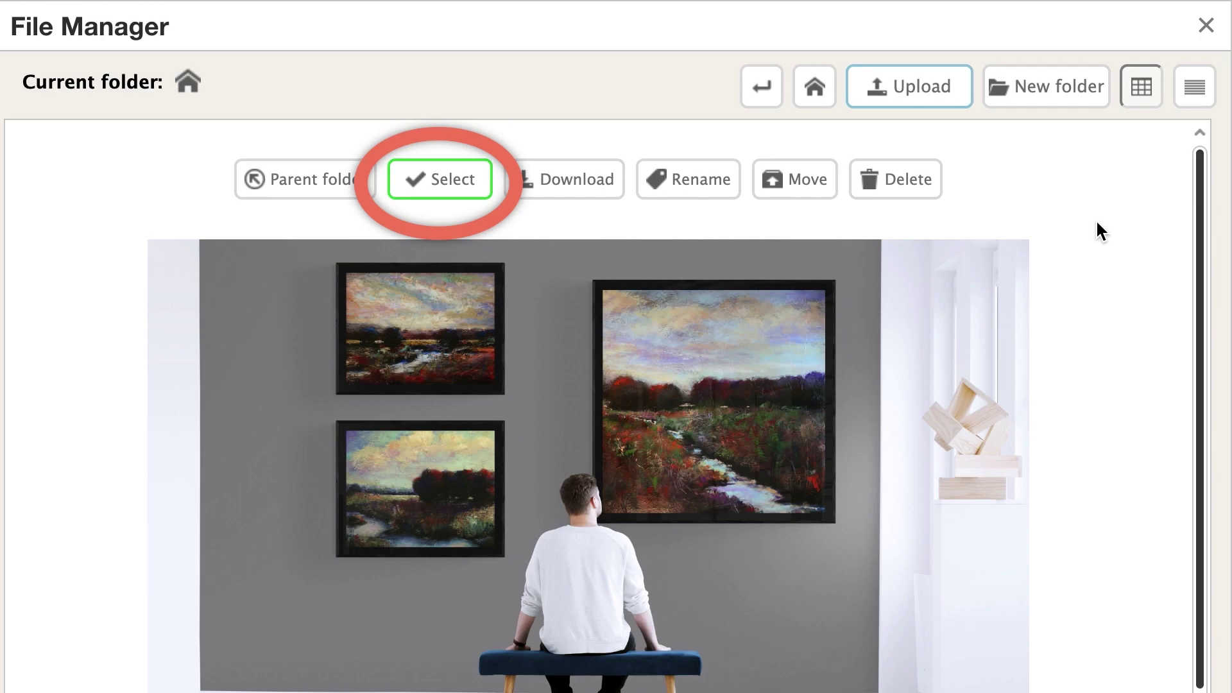
# - Use the gallery wall picture as image source and insert it 700 wide
pyautogui.click(457, 180)
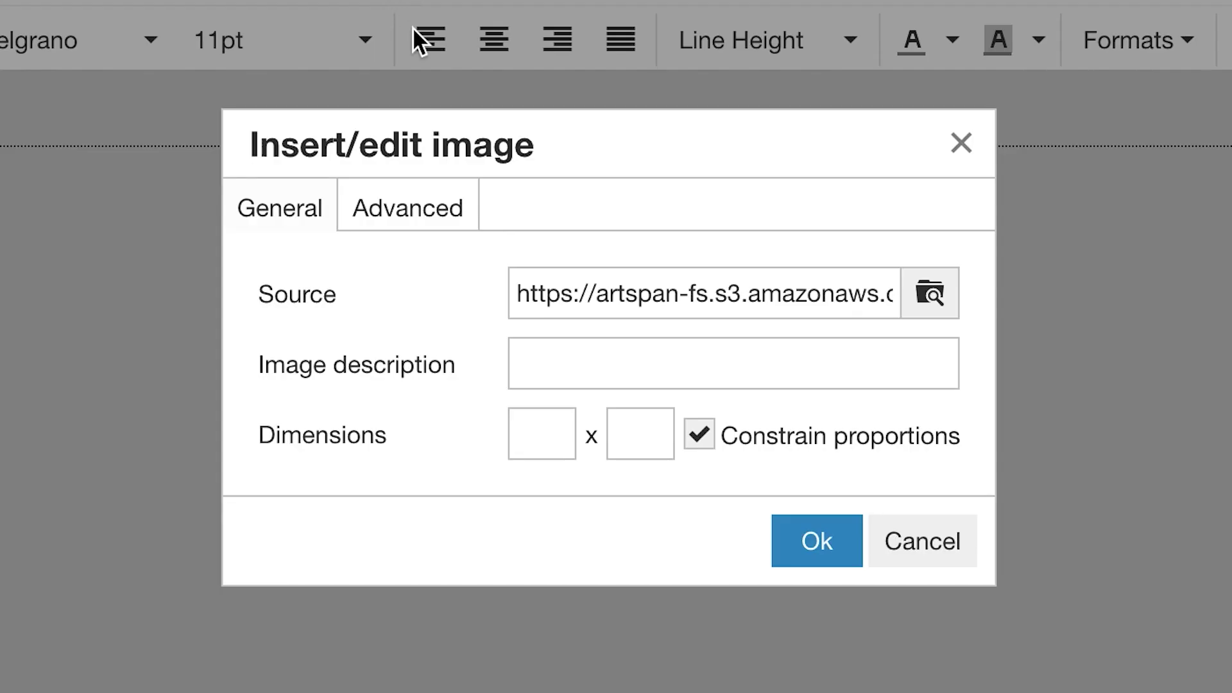
pyautogui.click(526, 432)
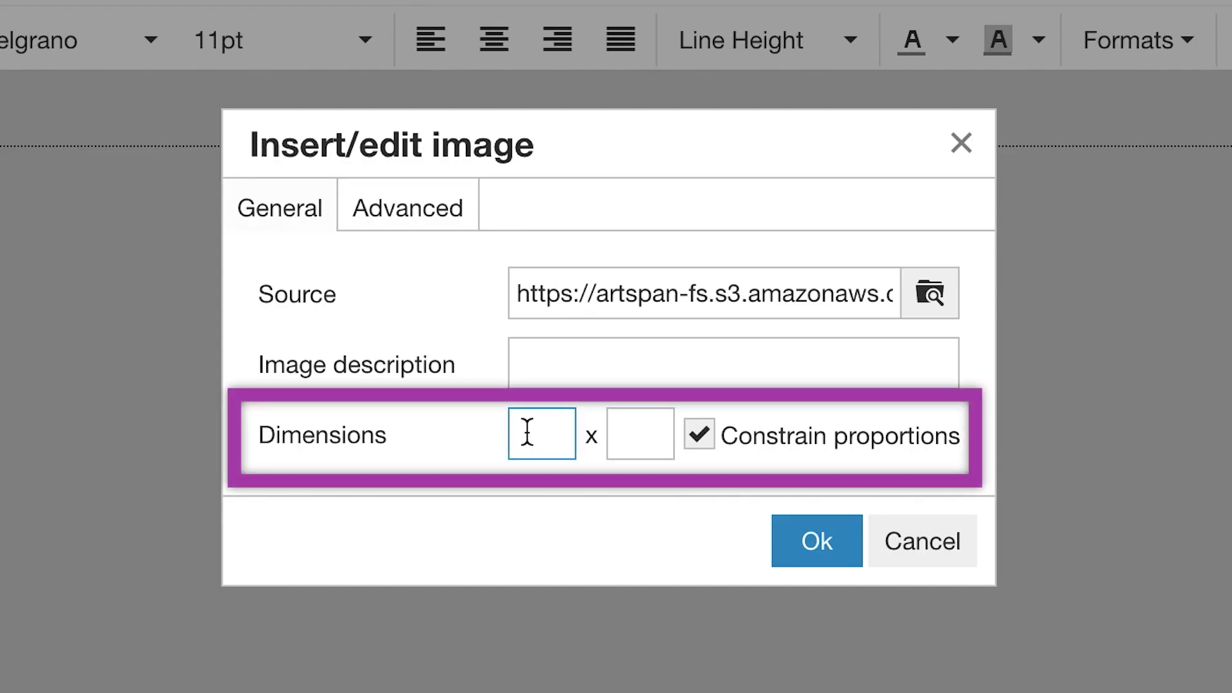
pyautogui.write('700')
pyautogui.press('Tab')
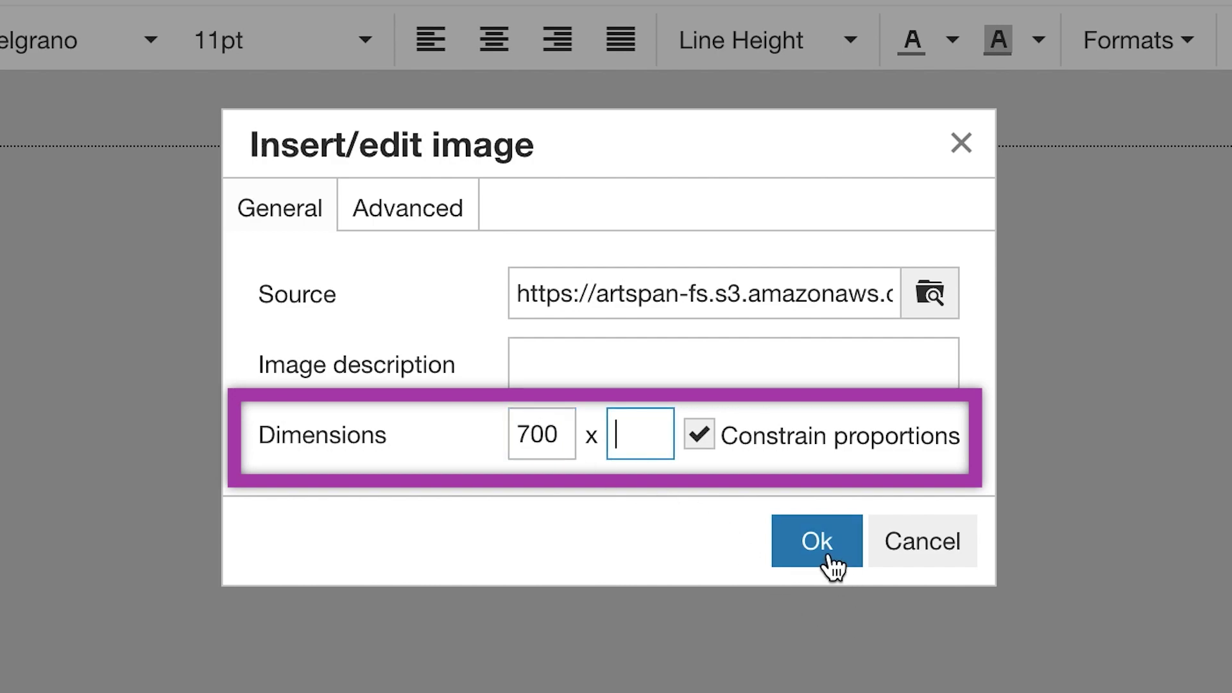
pyautogui.click(827, 559)
# - Enlarge the image to about 779 x 465, centre it, and begin the welcome line below
pyautogui.click(802, 552)
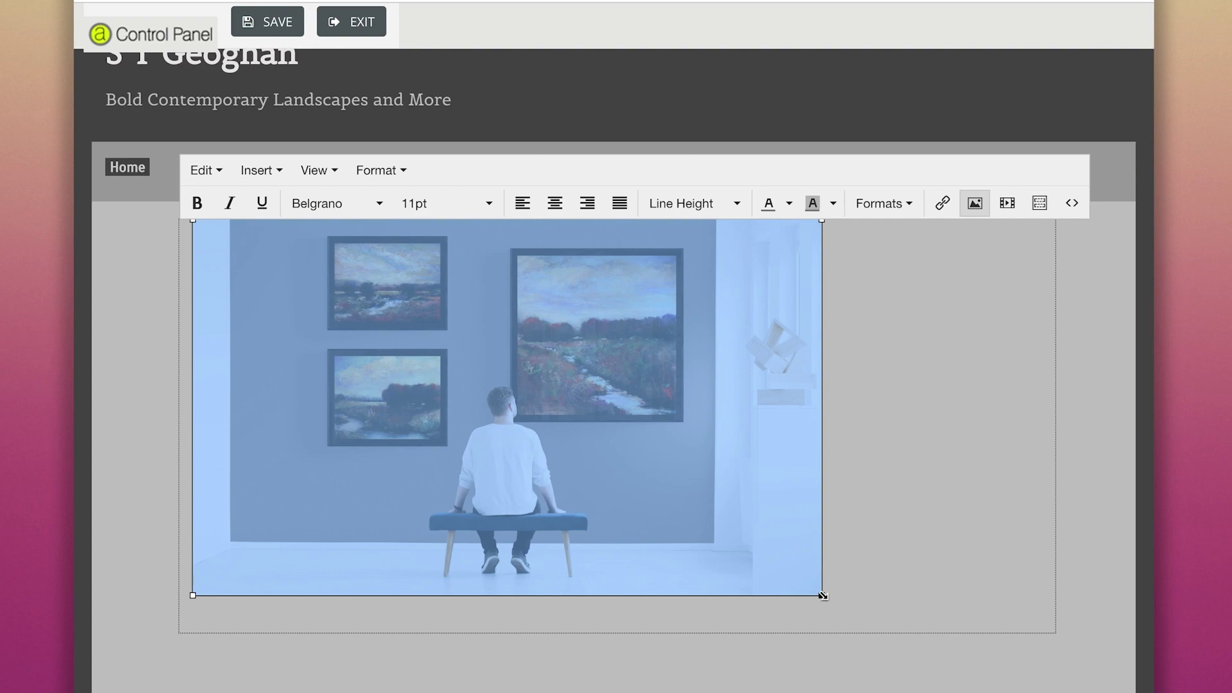
pyautogui.moveTo(821, 595); pyautogui.dragTo(927, 656)
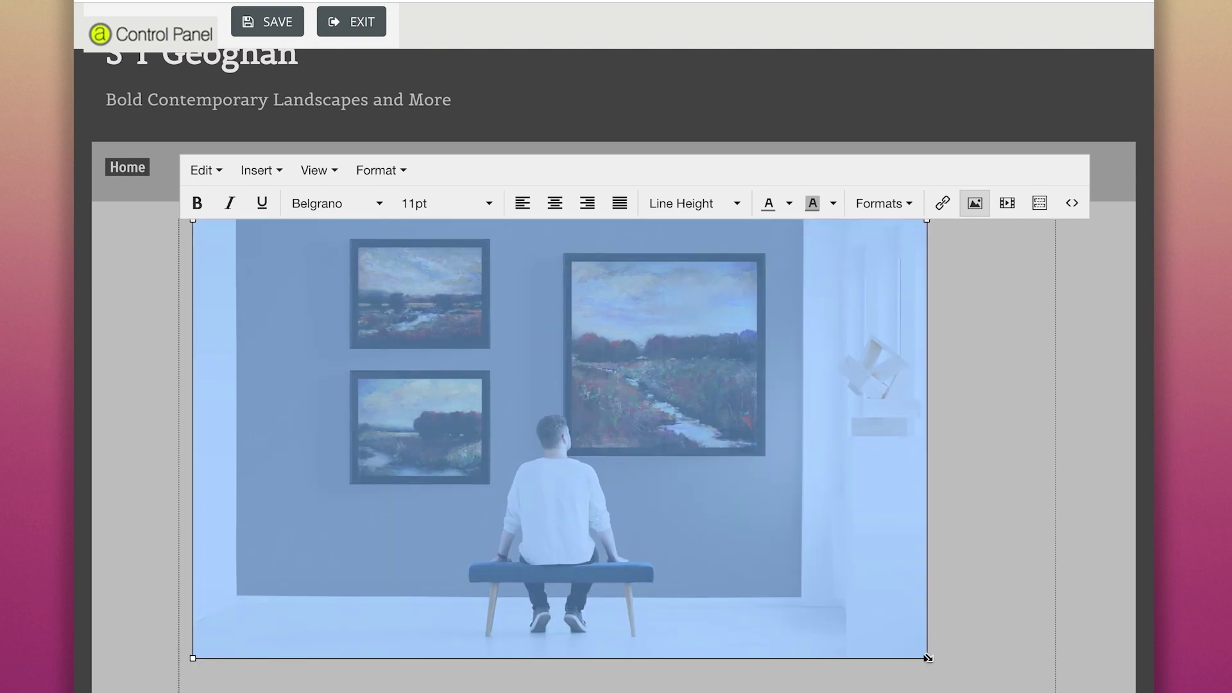
pyautogui.click(963, 654)
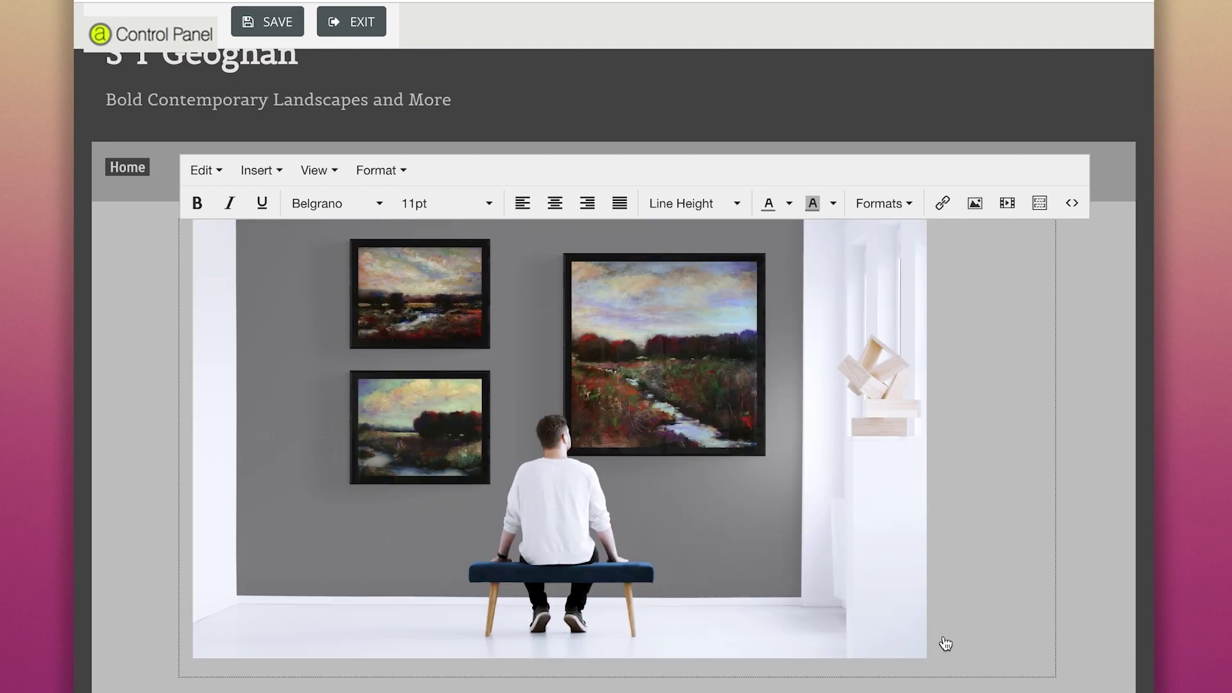
pyautogui.click(831, 493)
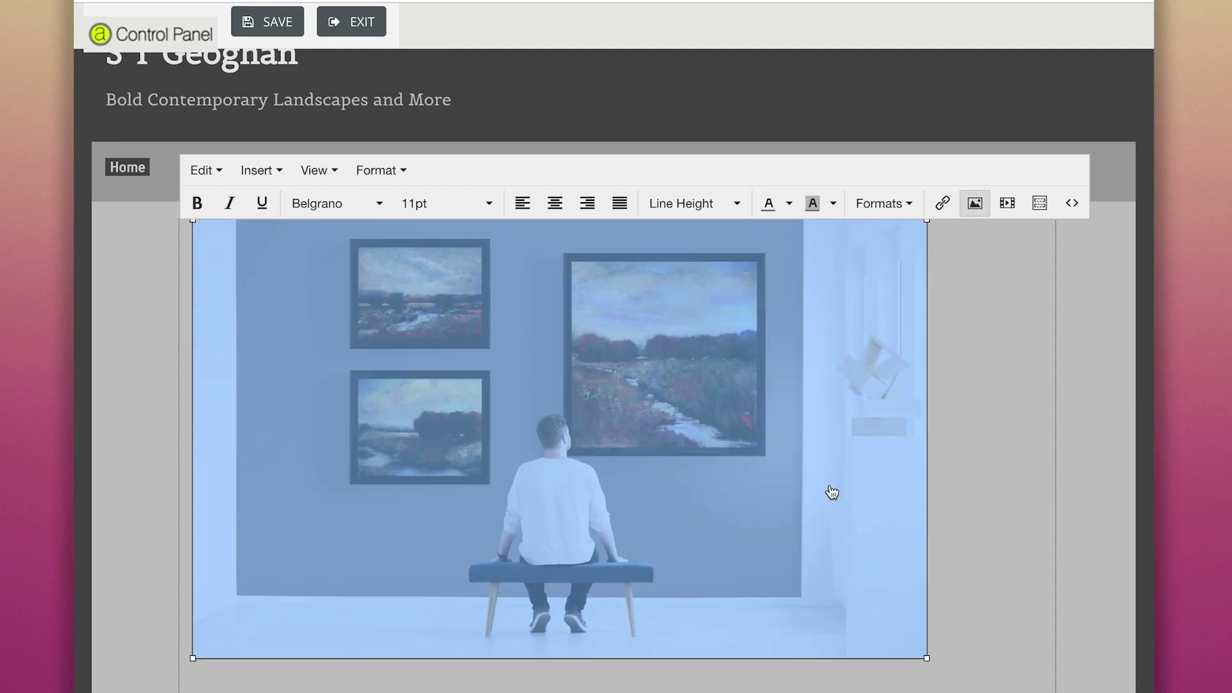
pyautogui.click(556, 205)
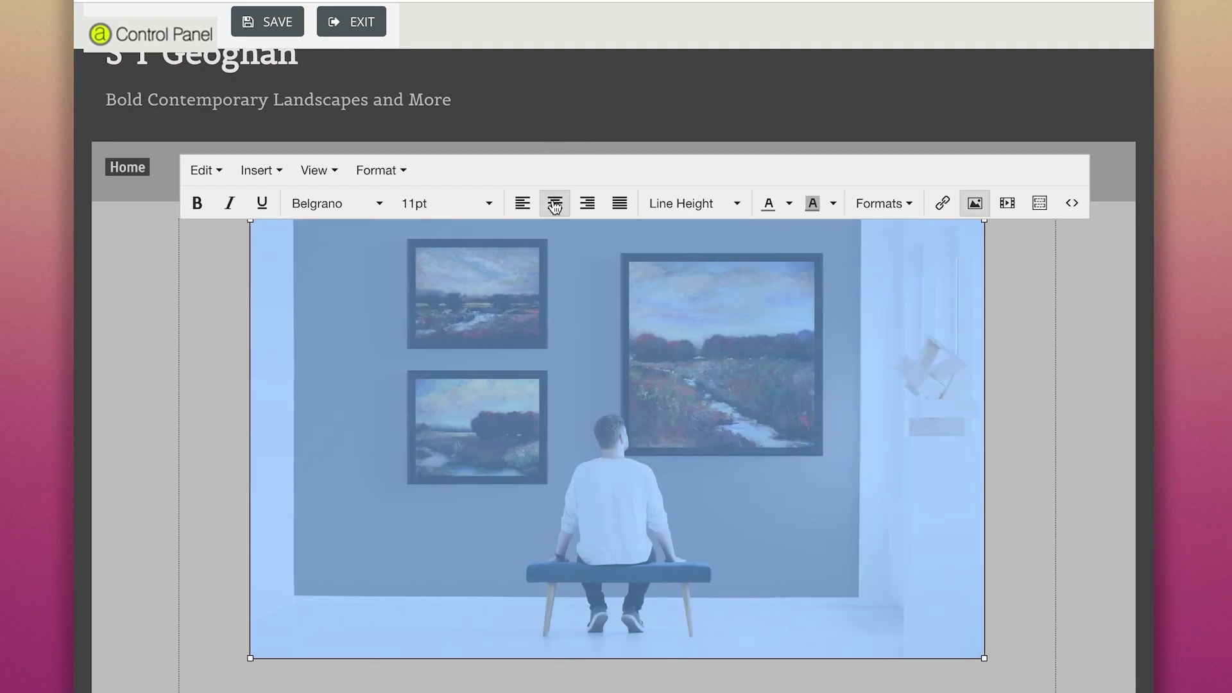
pyautogui.click(1045, 456)
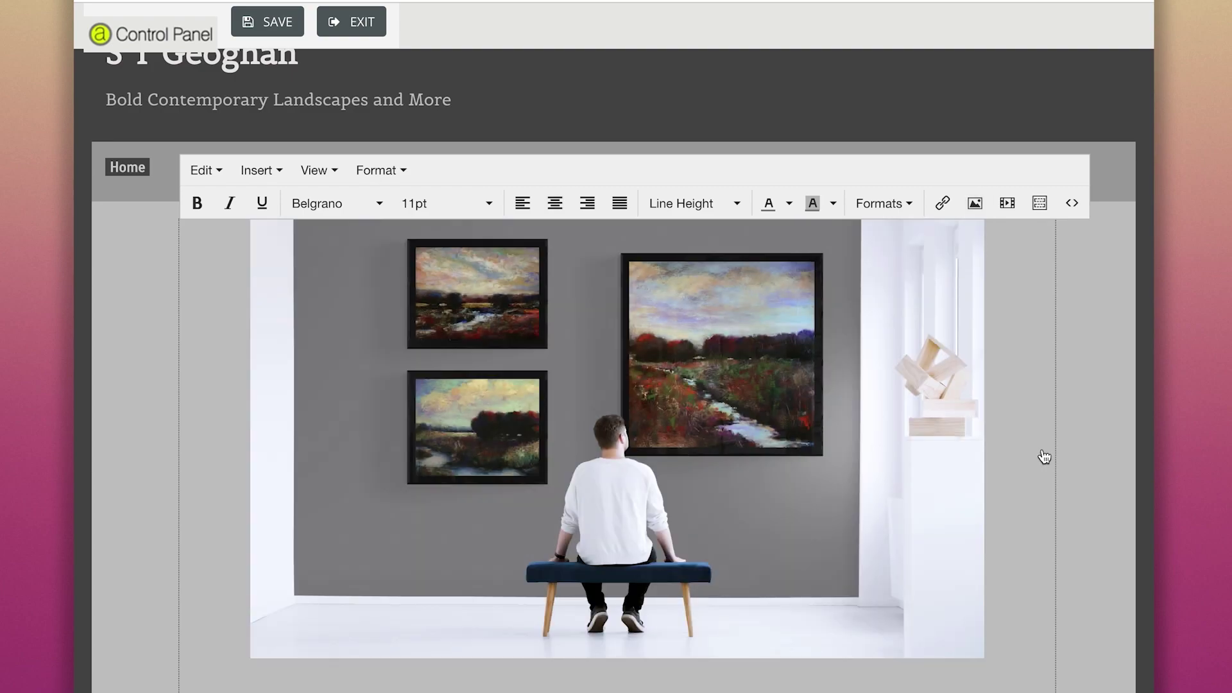
pyautogui.scroll(-1, 1042, 456)
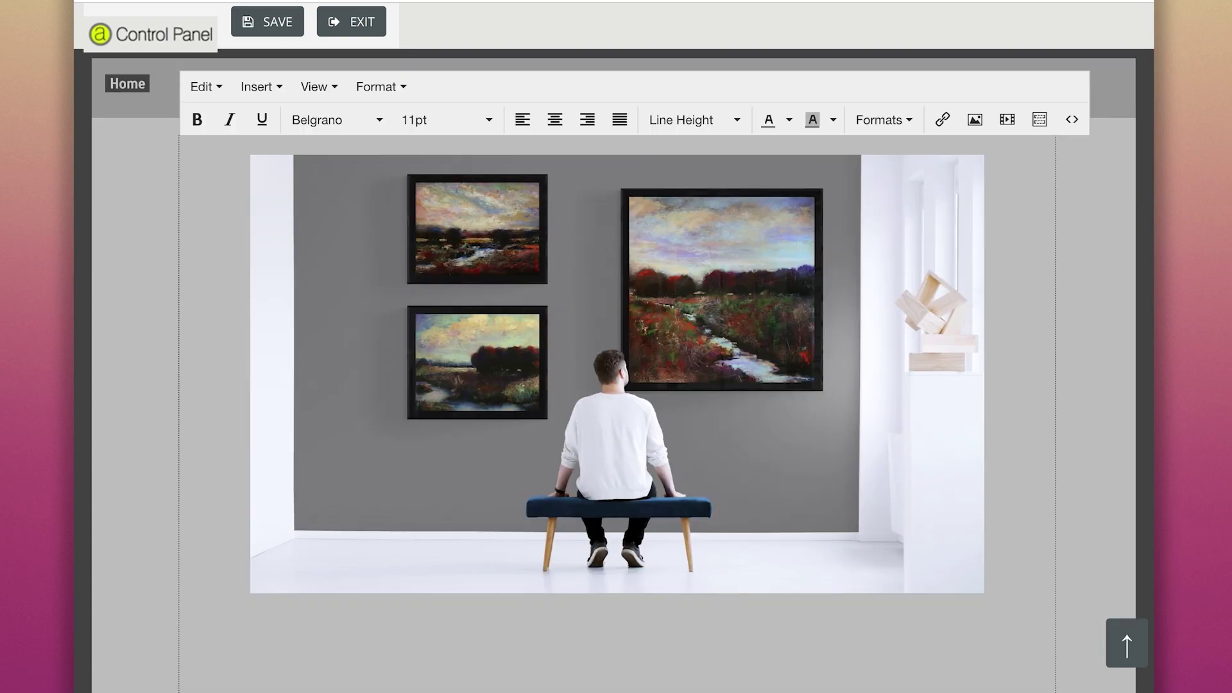
pyautogui.write('come to Susan Geogh')
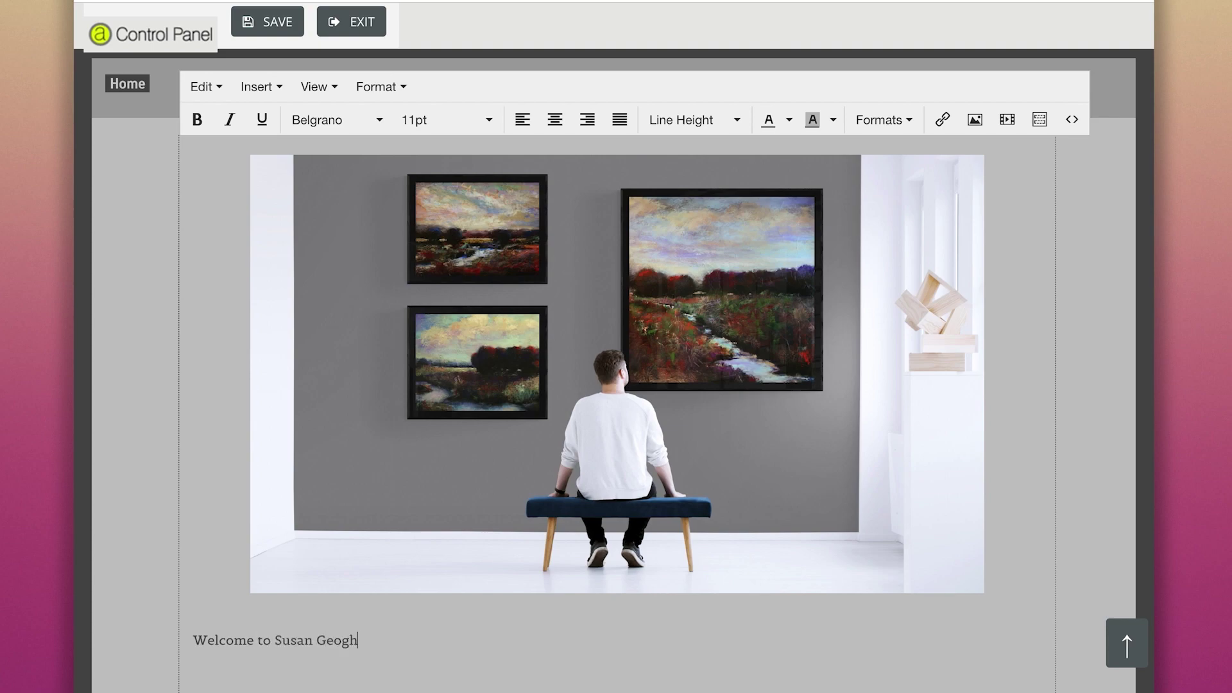
pyautogui.write("'s gallery!")
# - Save the Home page with its welcome line, dismiss the saved notice, and exit the editor
pyautogui.moveTo(446, 648); pyautogui.dragTo(193, 635)
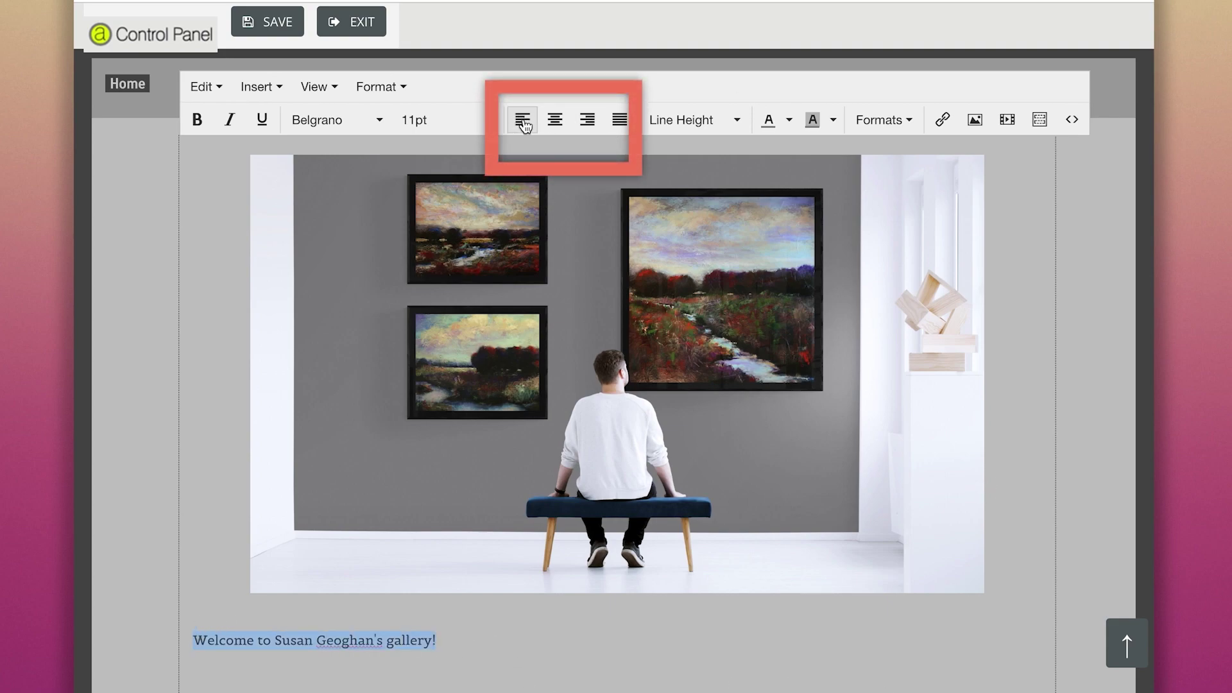
pyautogui.click(282, 24)
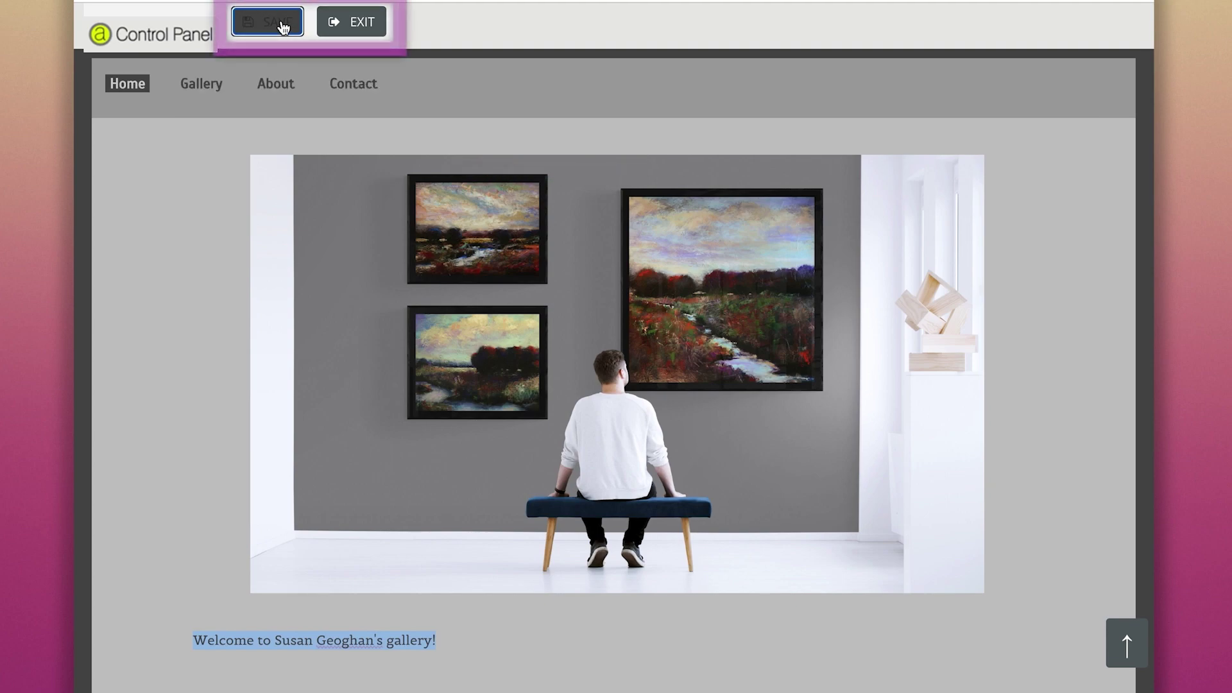
pyautogui.press('Return')
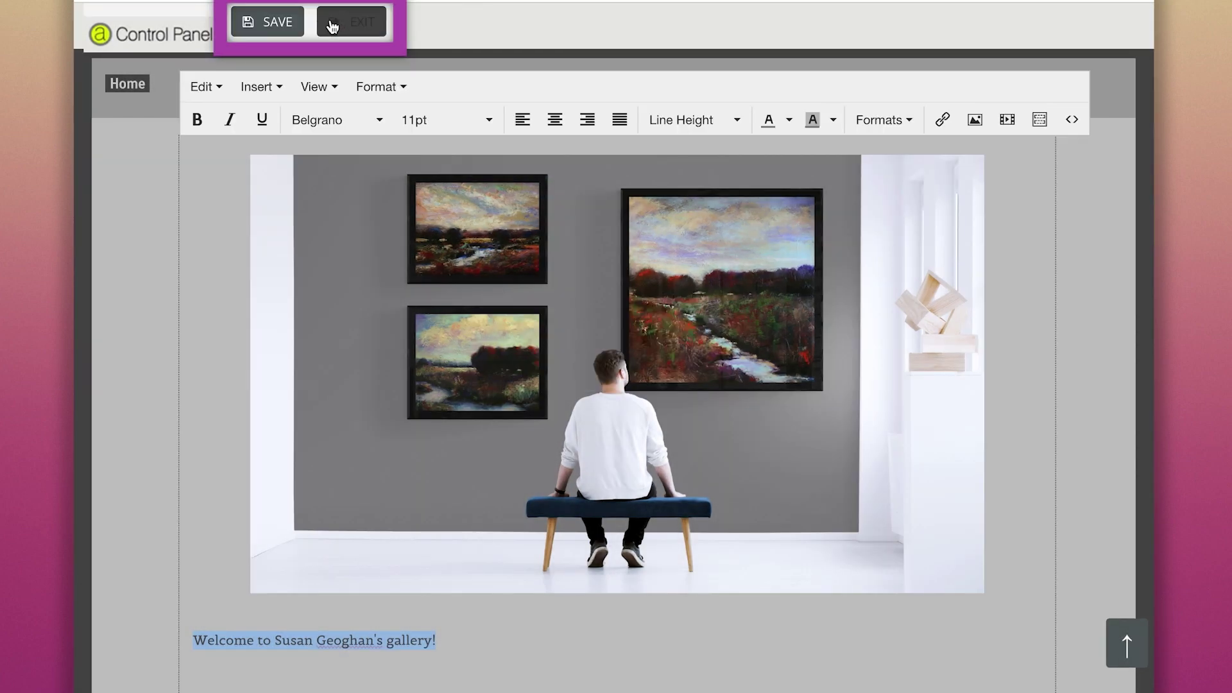
pyautogui.click(352, 24)
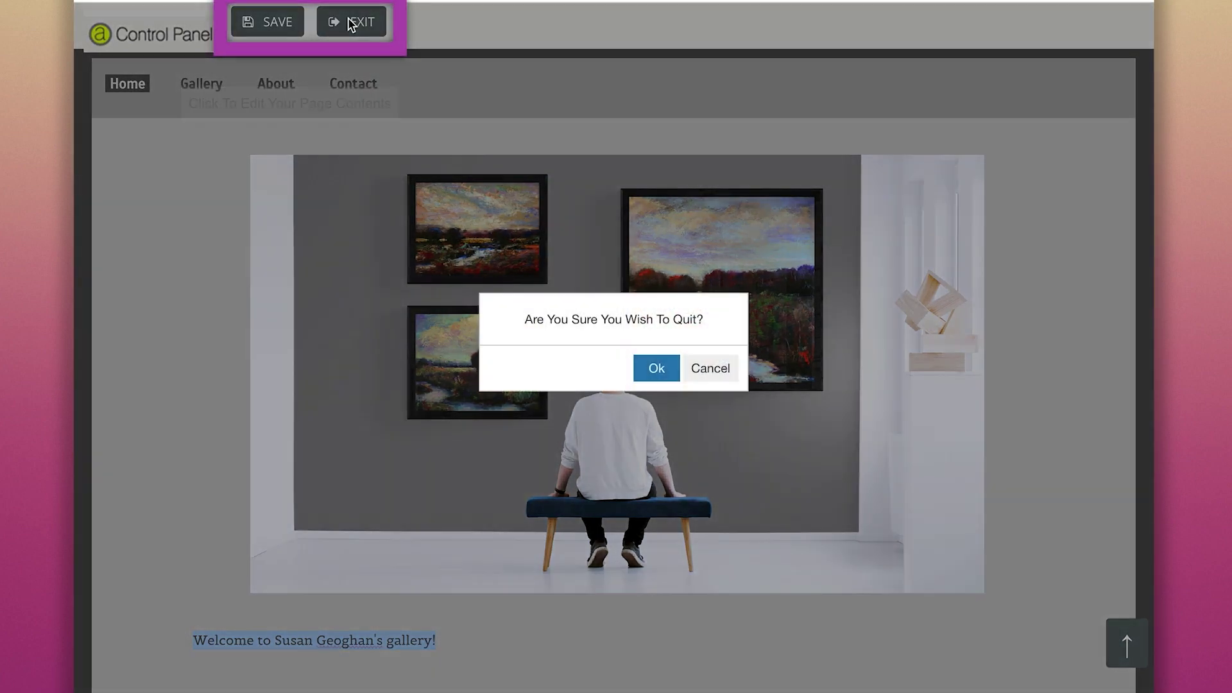
# - Quit the editor, view the live Gallery and About pages, then start editing About
pyautogui.click(656, 368)
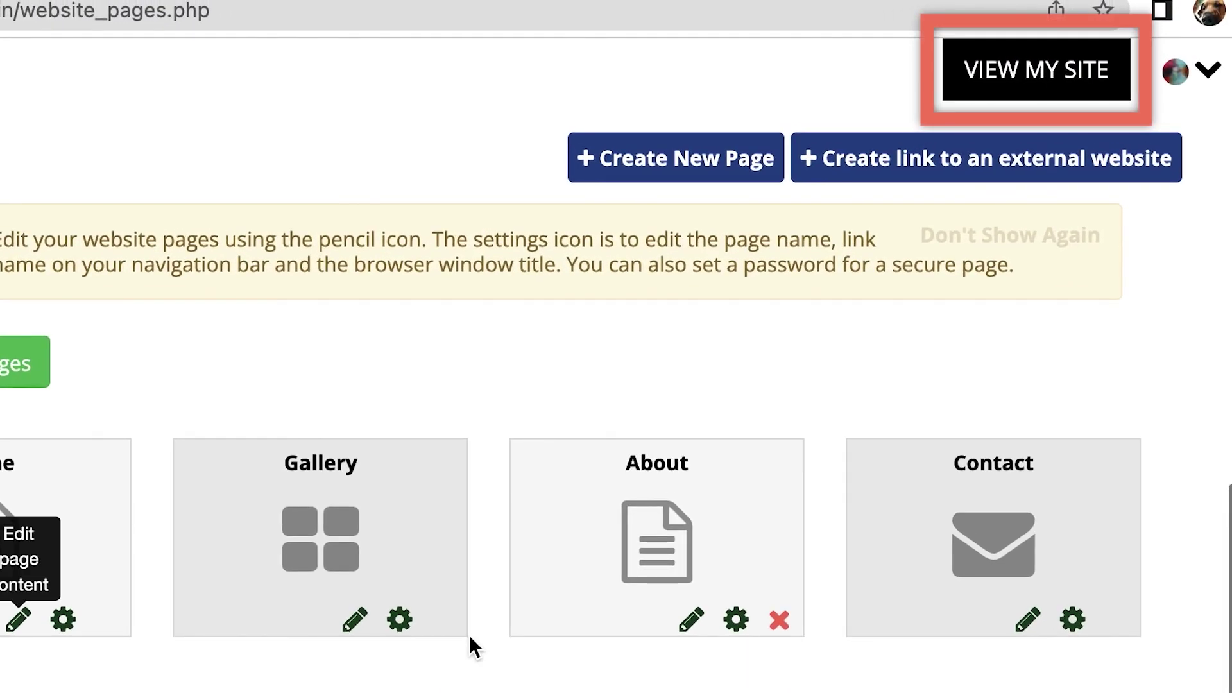
pyautogui.click(985, 72)
pyautogui.click(196, 195)
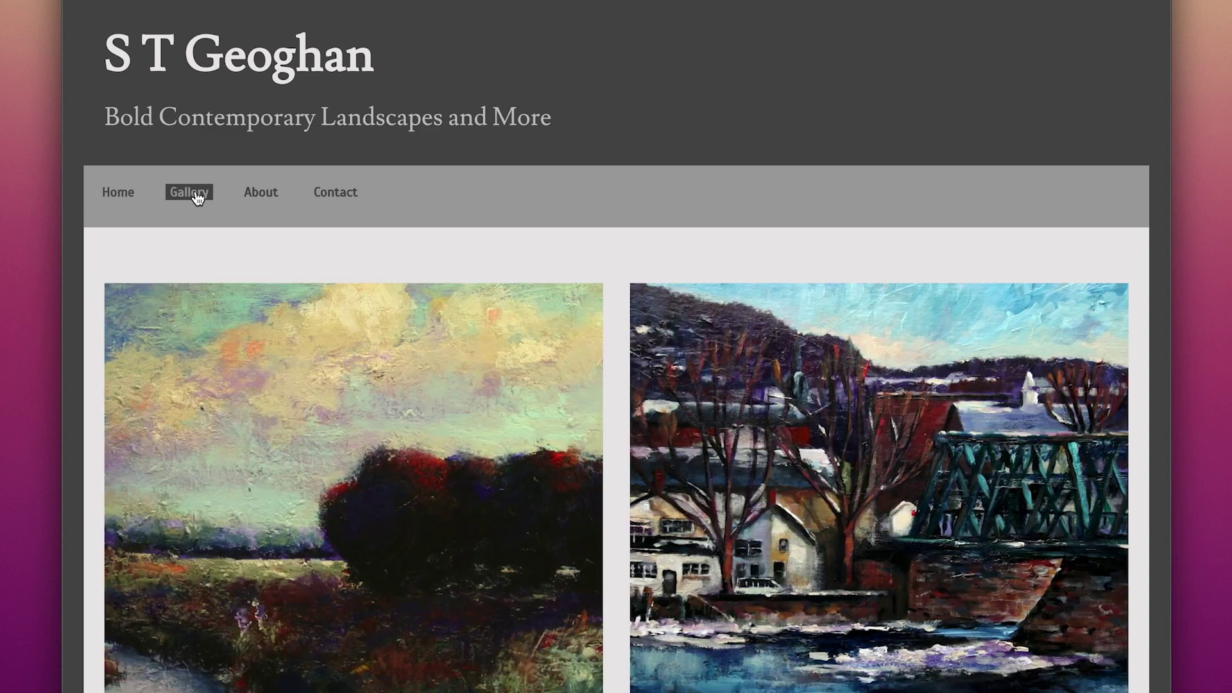
pyautogui.click(267, 198)
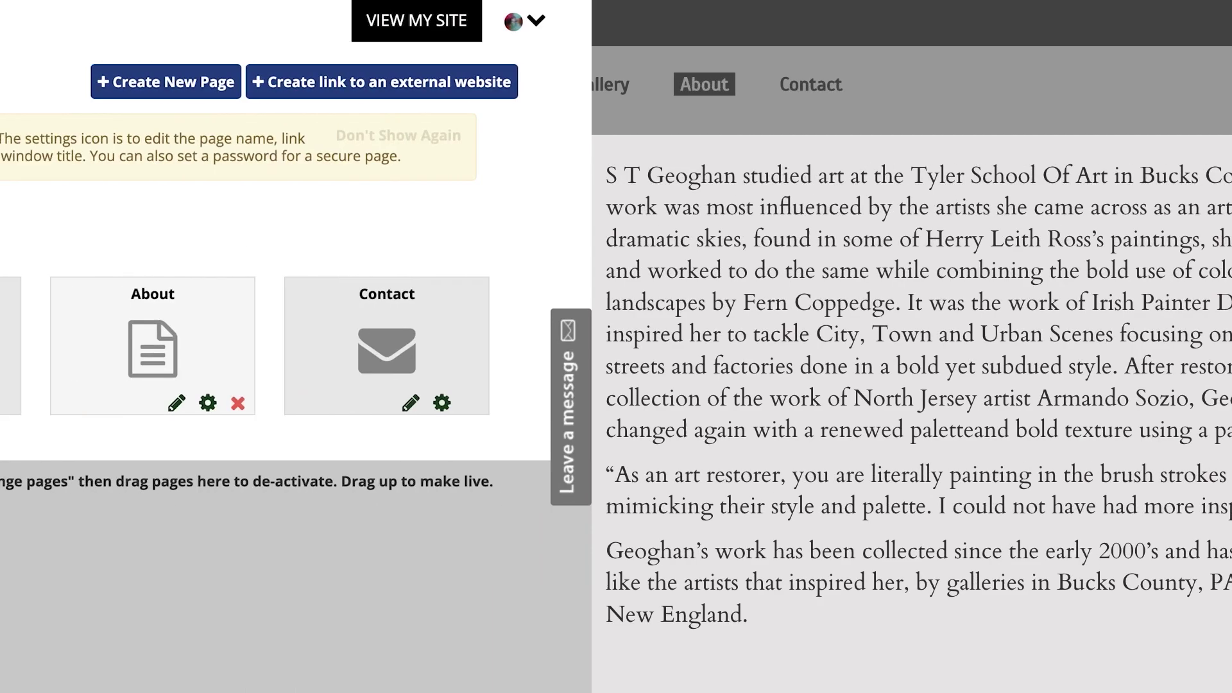
pyautogui.click(816, 403)
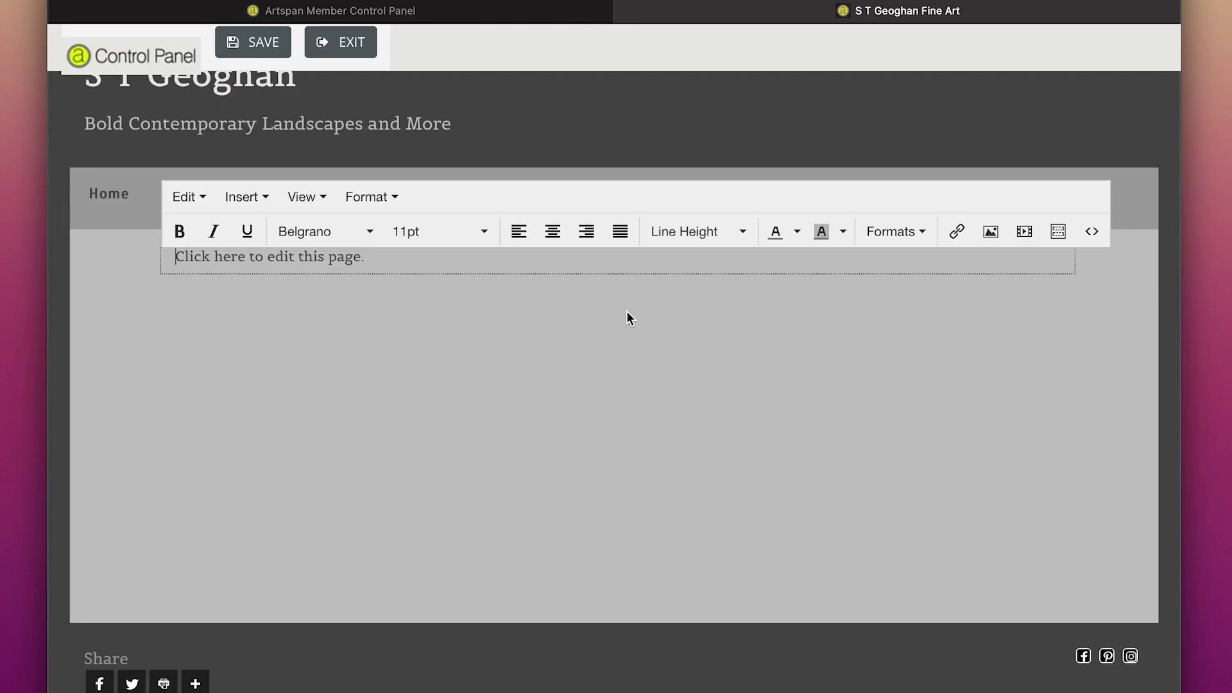
# - Copy all of the SG Bio text in TextEdit and return to Safari's page editor
pyautogui.press('super+Tab')
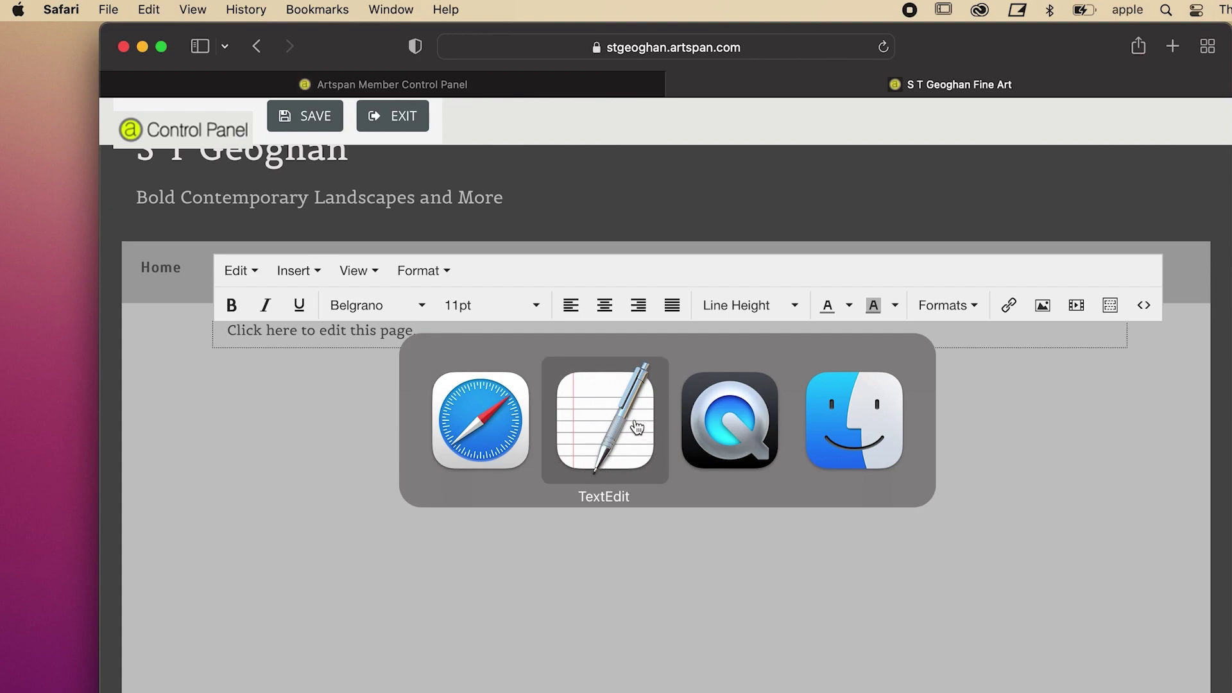
pyautogui.click(637, 427)
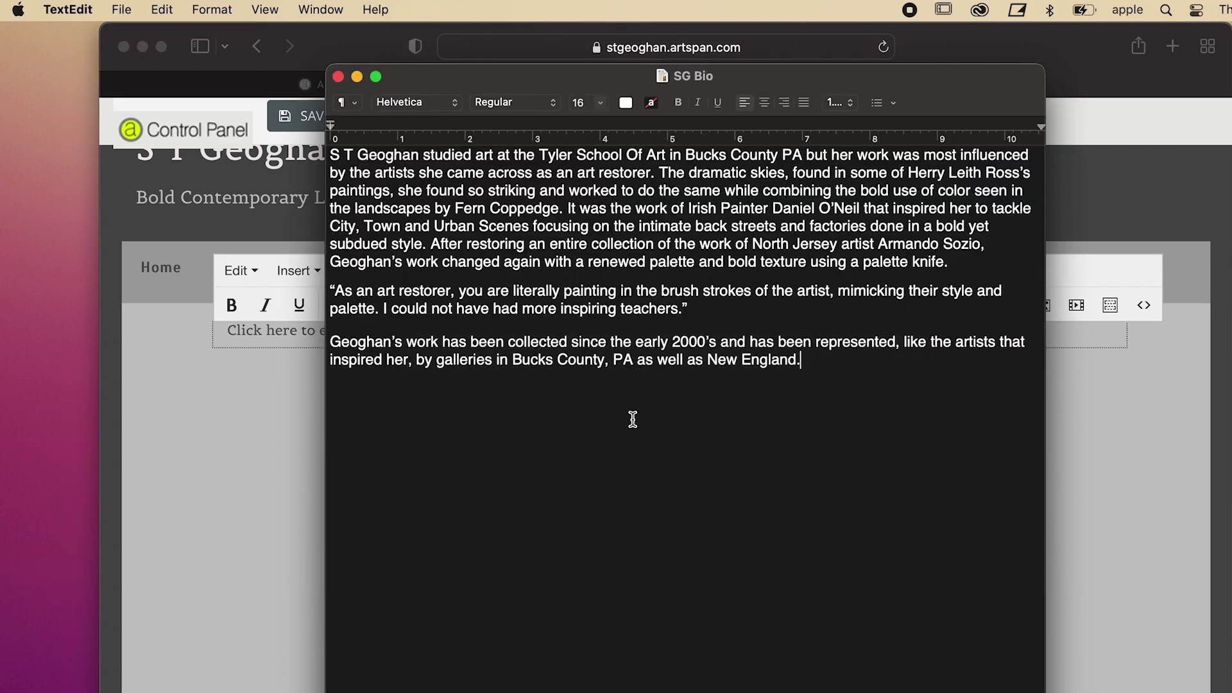
pyautogui.moveTo(825, 378); pyautogui.dragTo(262, 136)
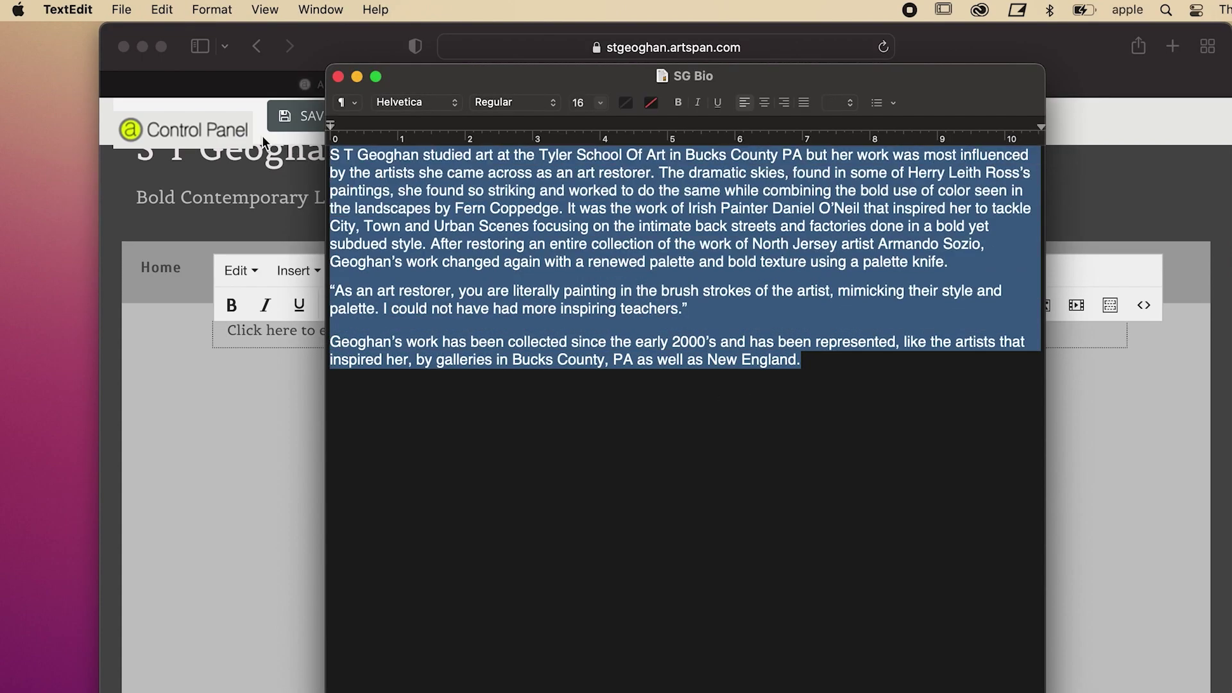
pyautogui.click(161, 9)
pyautogui.click(174, 110)
pyautogui.click(261, 326)
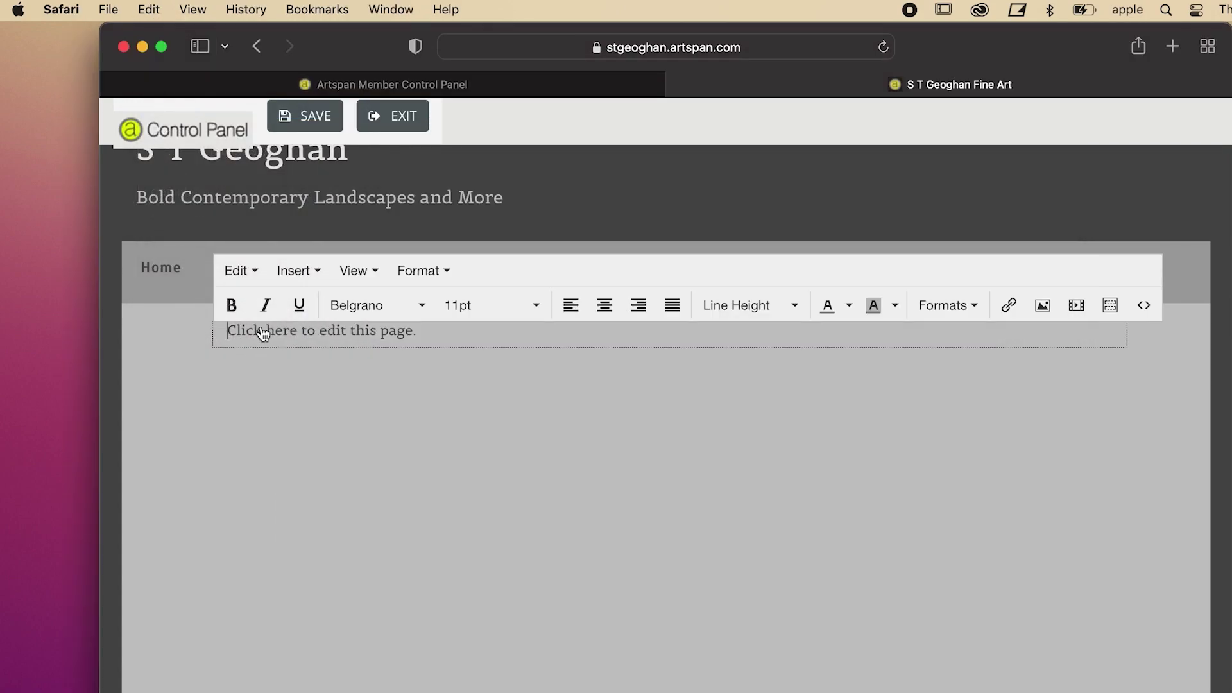
pyautogui.click(192, 9)
# - Paste the bio into About and insert the red-boat photo at 450 width, then resize it
pyautogui.moveTo(149, 9)
pyautogui.click(153, 126)
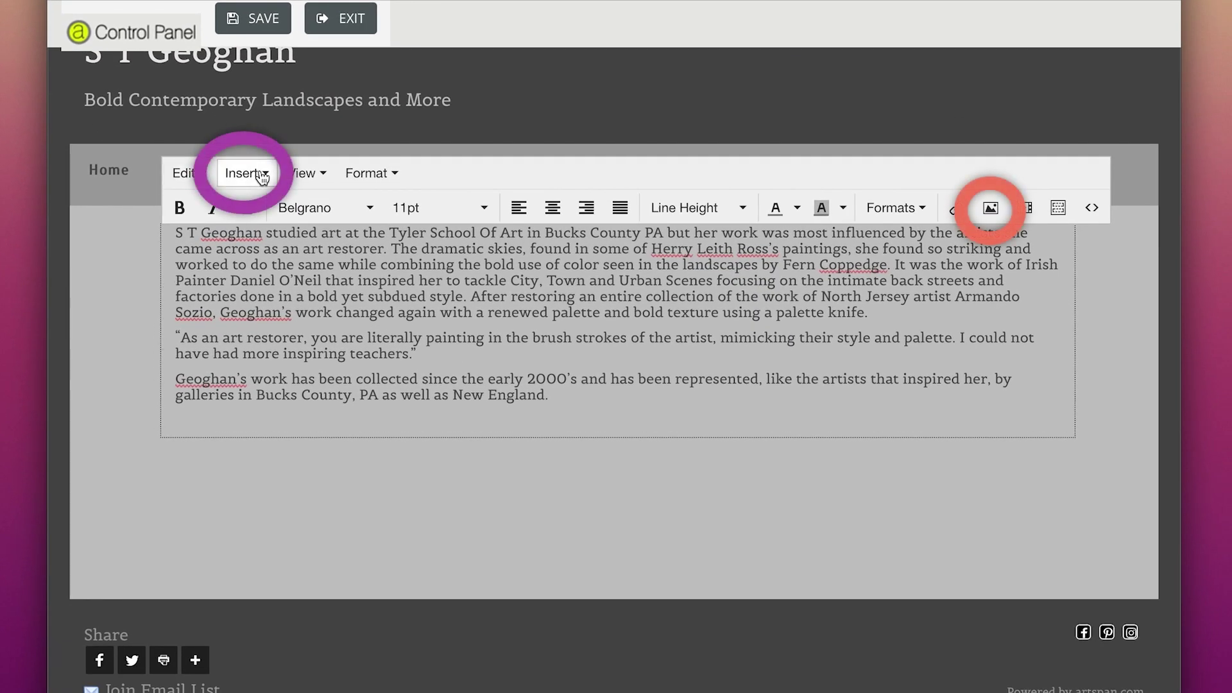
pyautogui.click(261, 178)
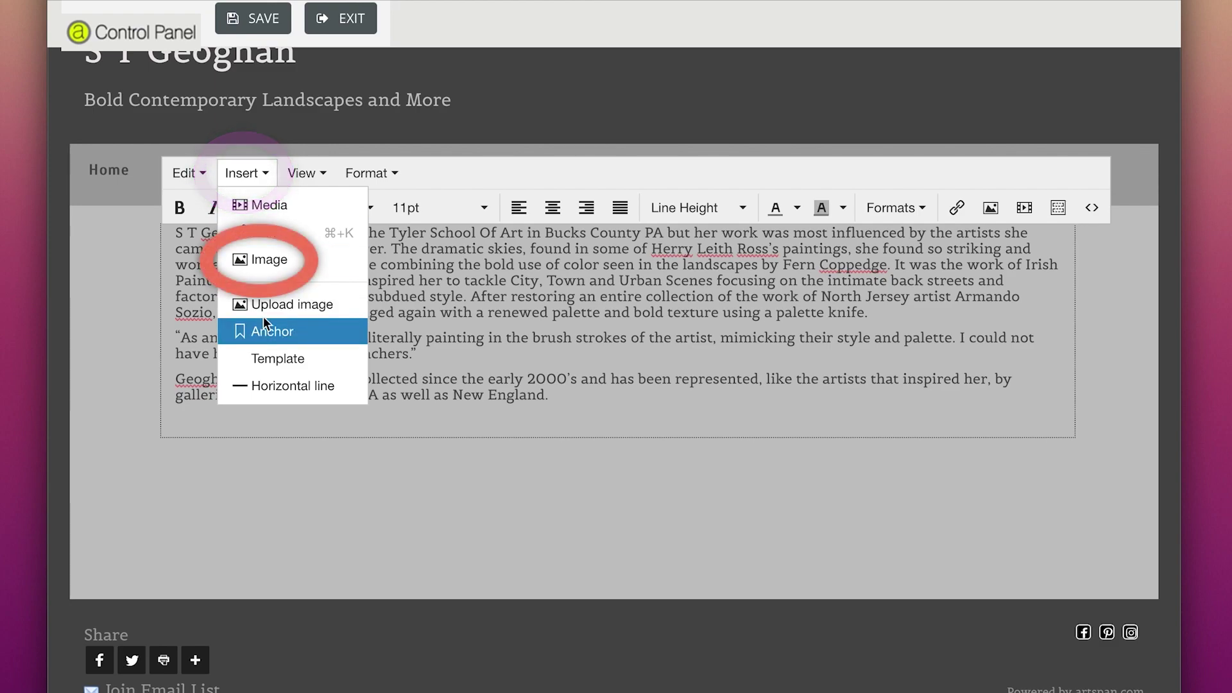
pyautogui.click(272, 256)
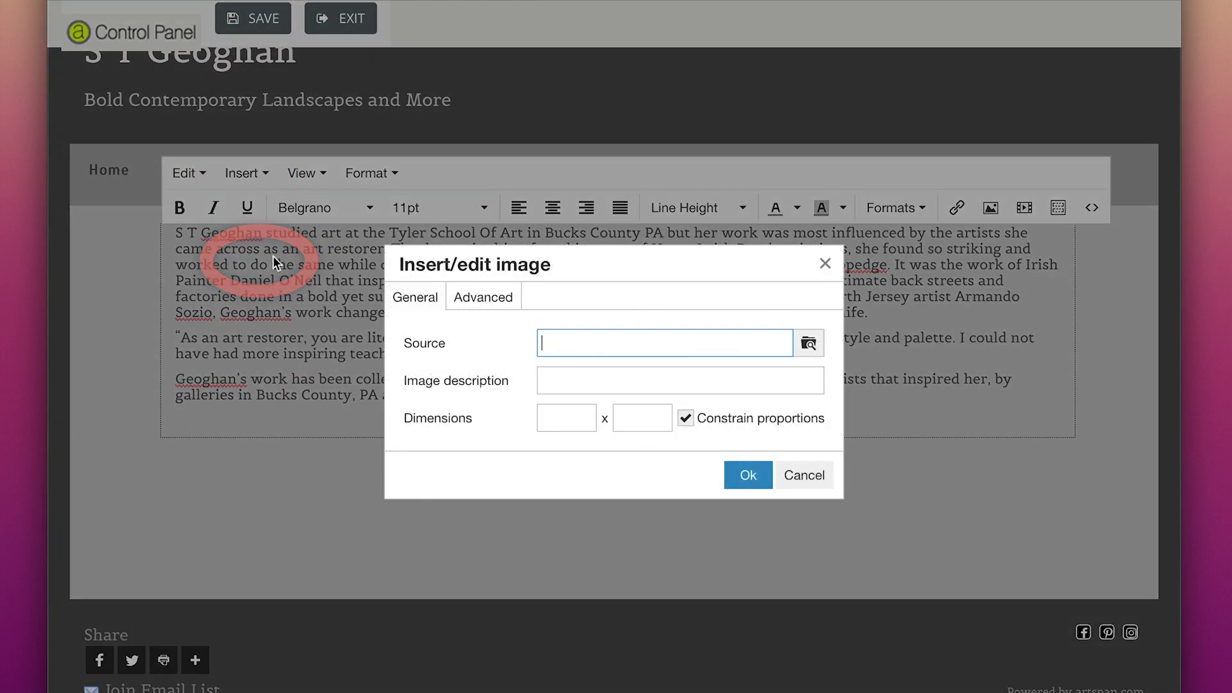
pyautogui.click(808, 343)
pyautogui.click(577, 201)
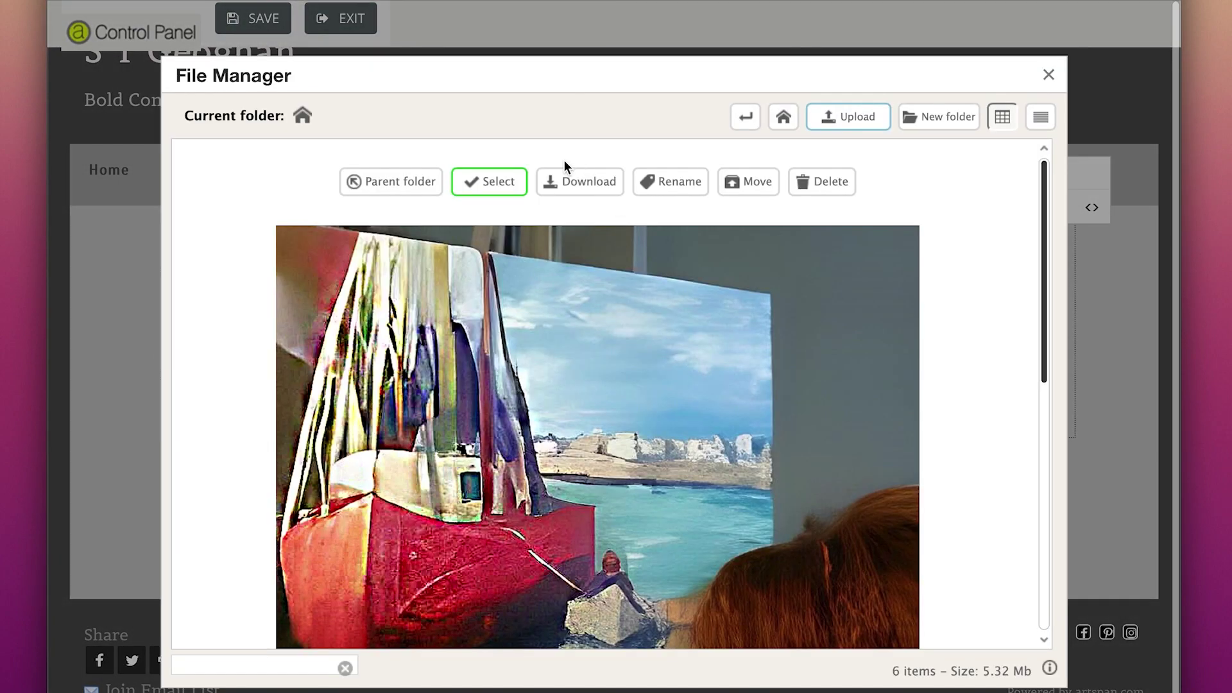
pyautogui.click(490, 182)
pyautogui.click(574, 422)
pyautogui.write('450')
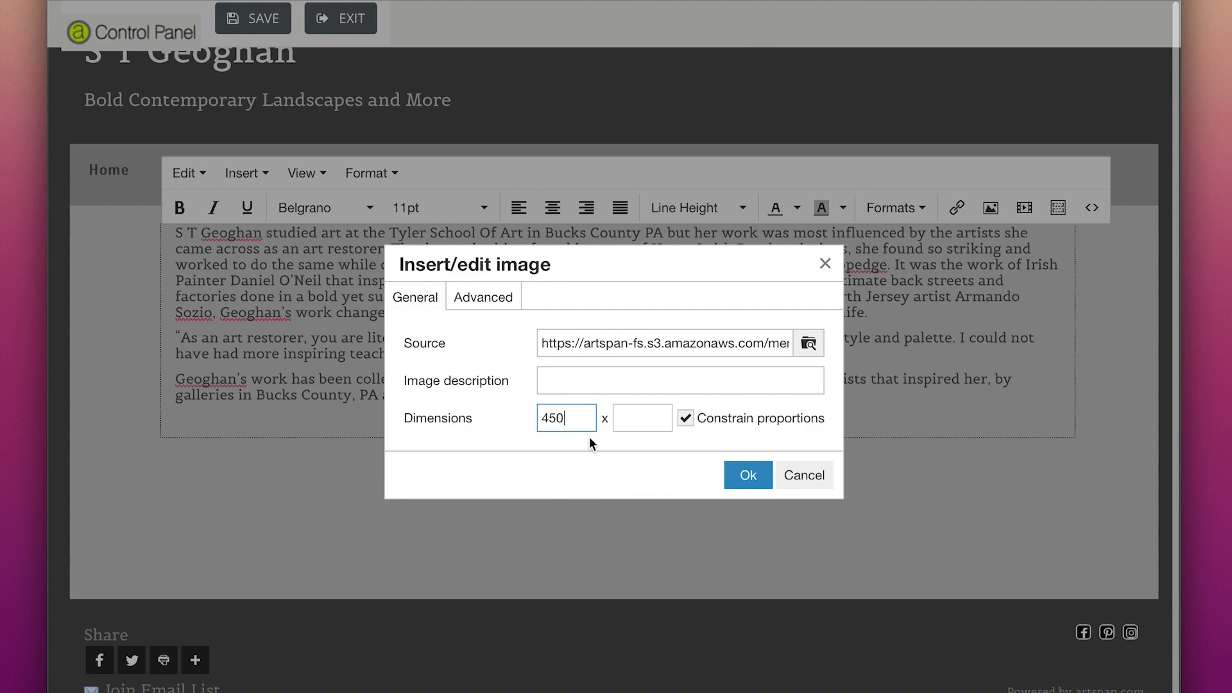
pyautogui.click(748, 474)
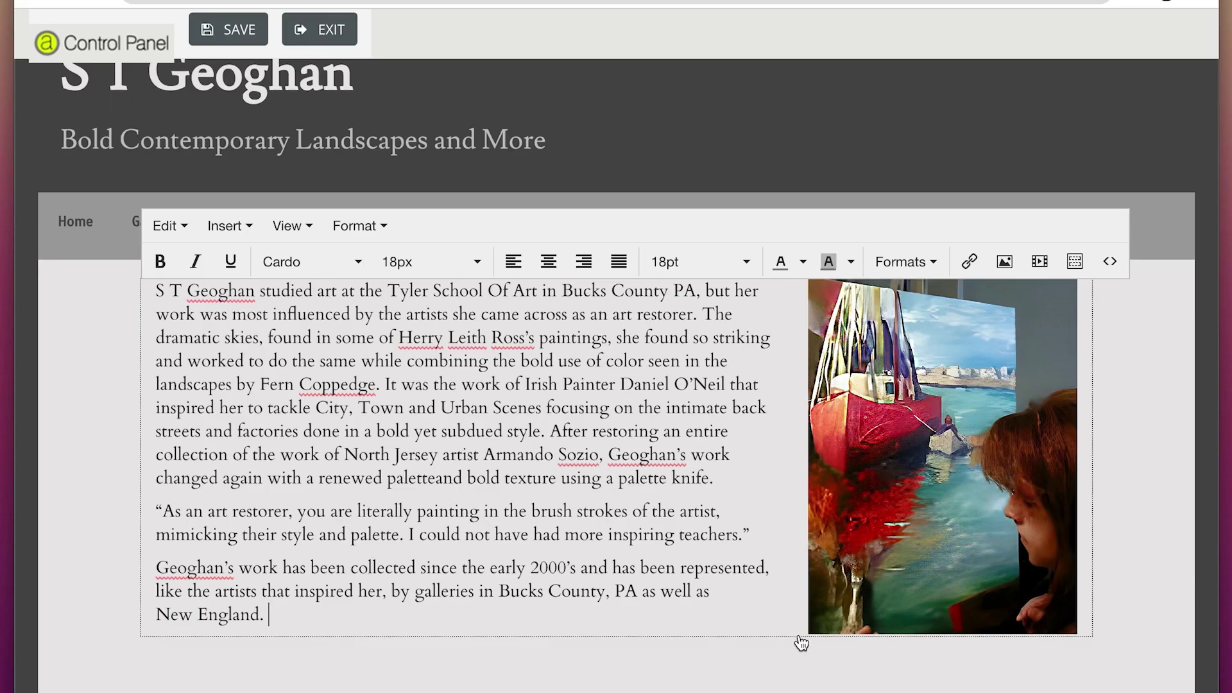
pyautogui.moveTo(807, 632); pyautogui.dragTo(814, 627)
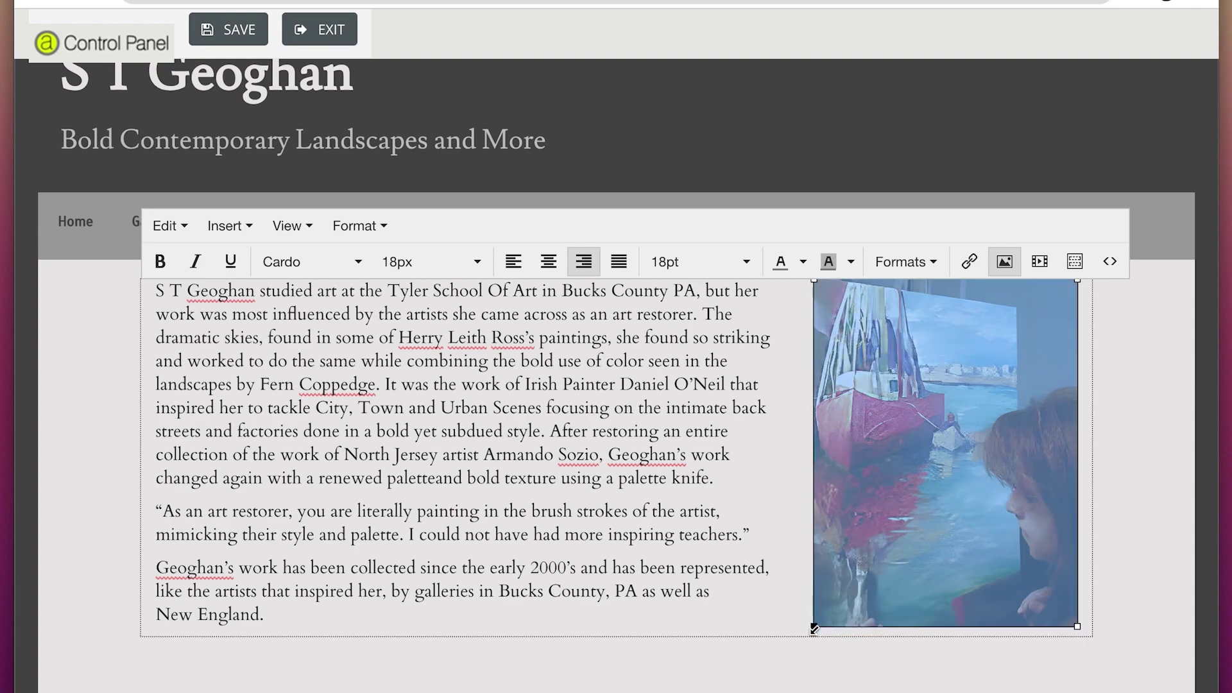
pyautogui.click(672, 639)
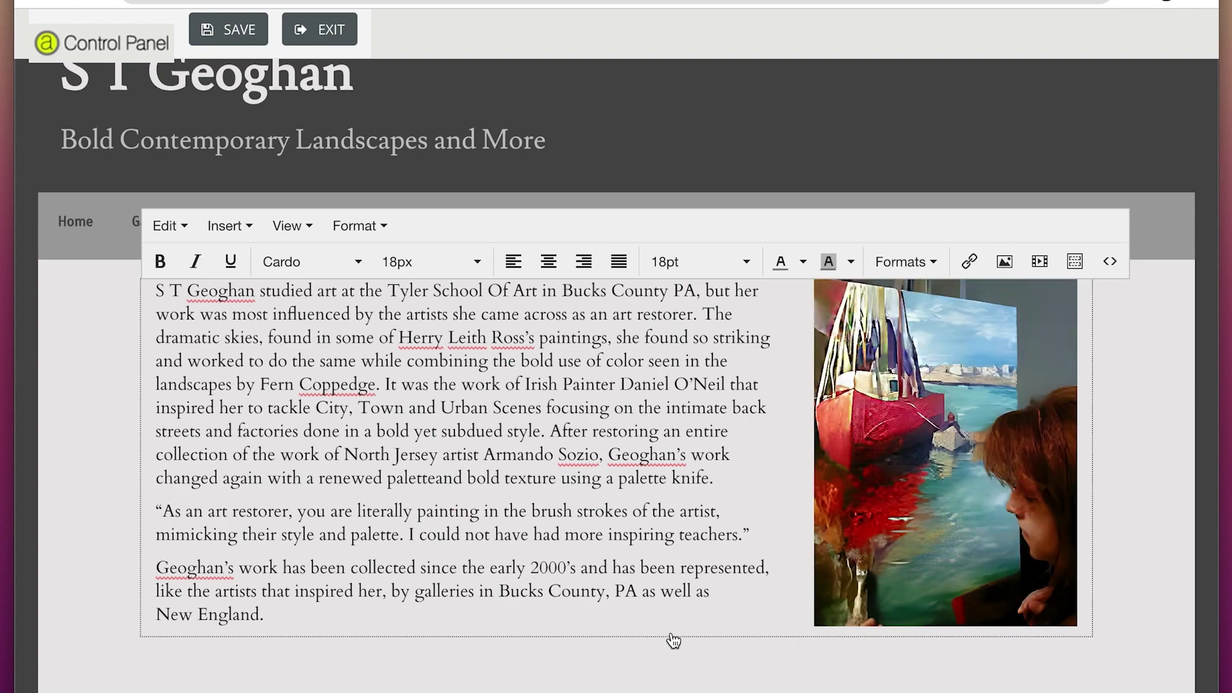
# - Save the About page edits and quit the page editor
pyautogui.click(232, 38)
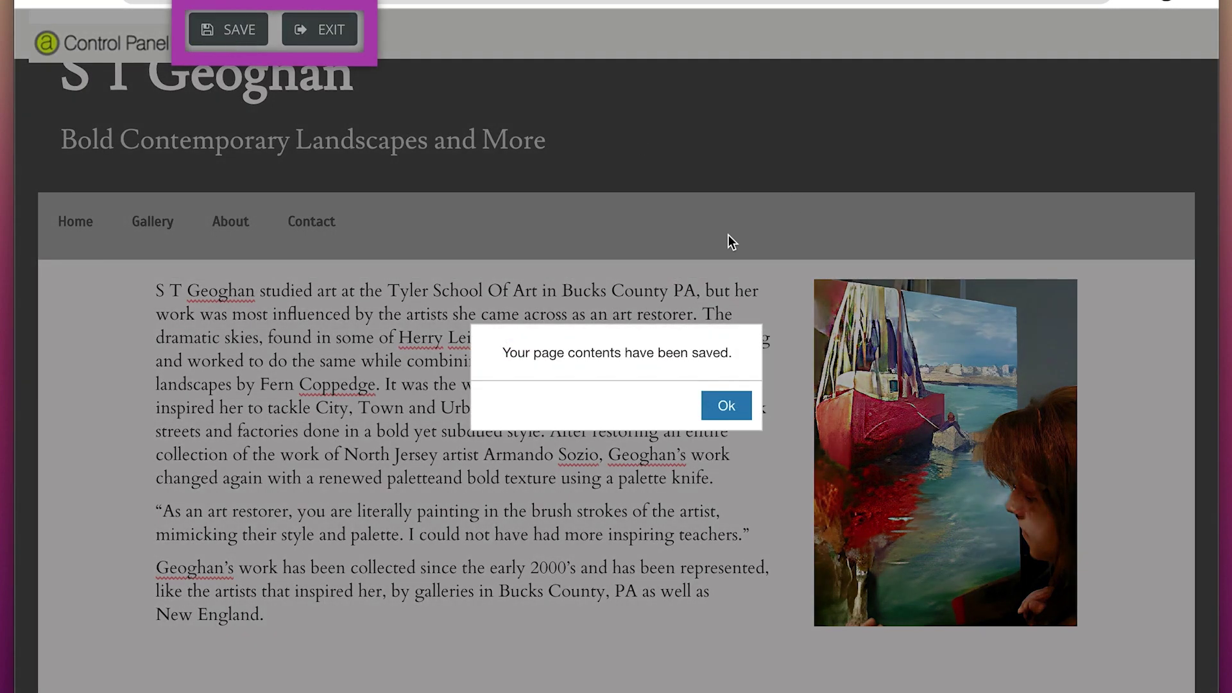
pyautogui.click(727, 411)
pyautogui.click(319, 30)
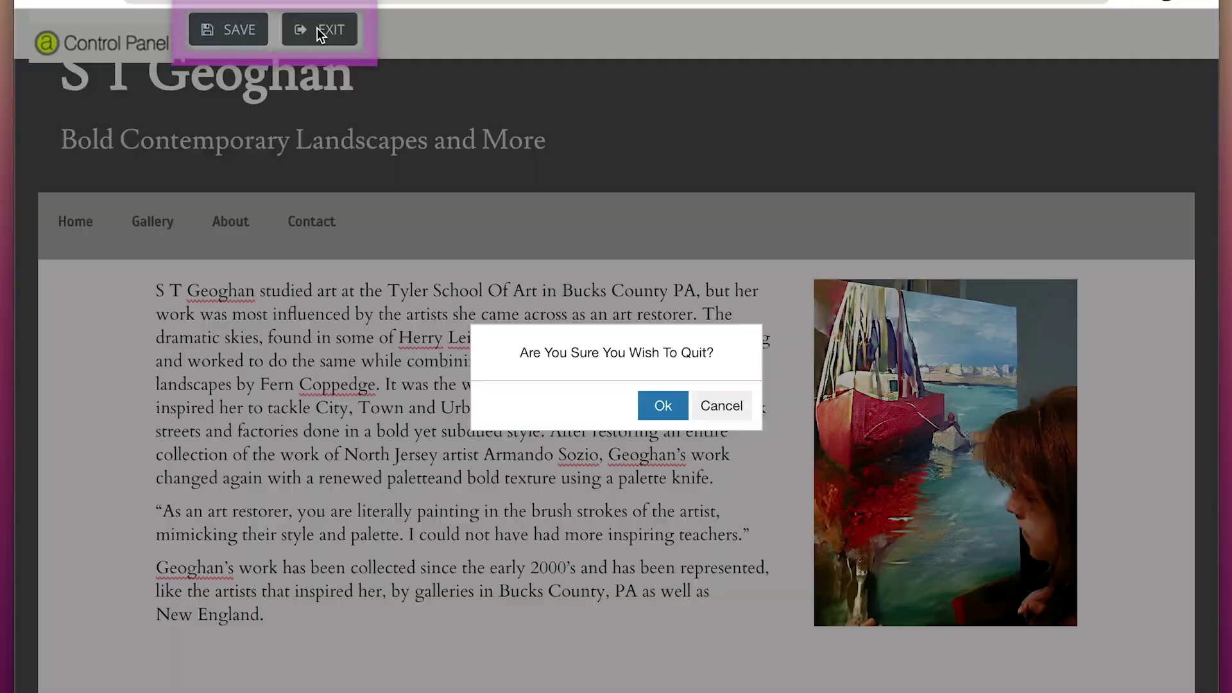
pyautogui.press('Return')
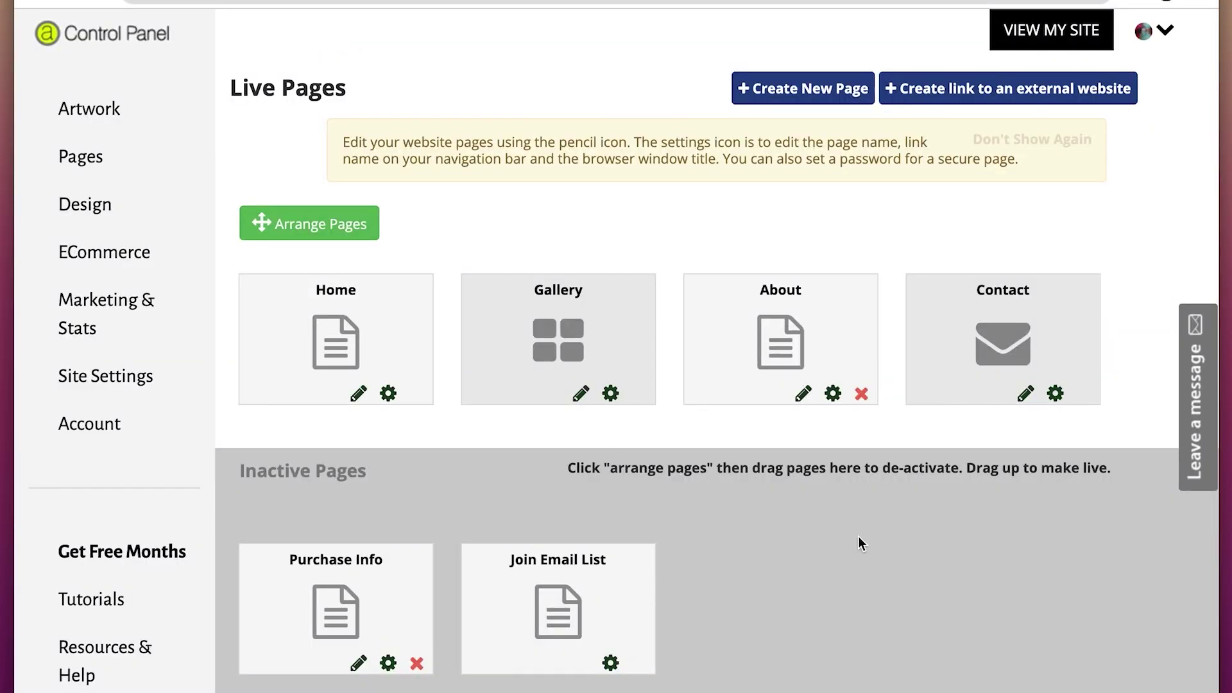
# - Check the Gallery and updated About pages on the live website
pyautogui.click(1053, 36)
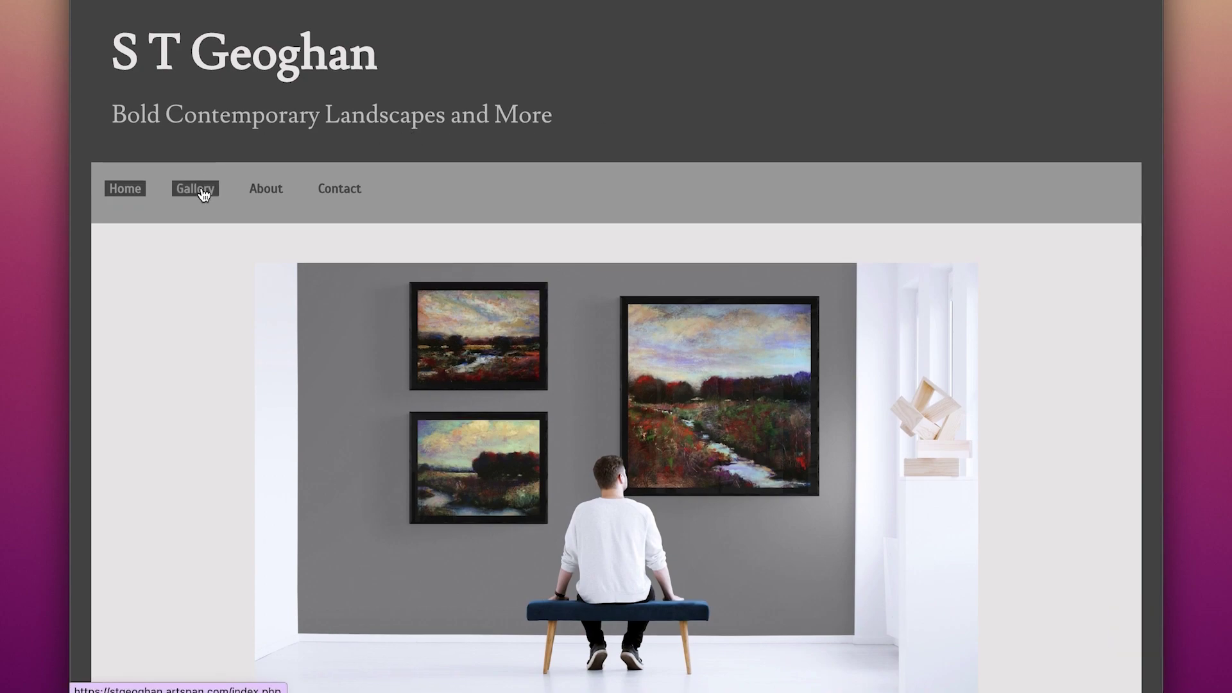
pyautogui.click(196, 189)
pyautogui.scroll(-5, 252, 228)
pyautogui.scroll(2, 252, 229)
pyautogui.scroll(3, 252, 228)
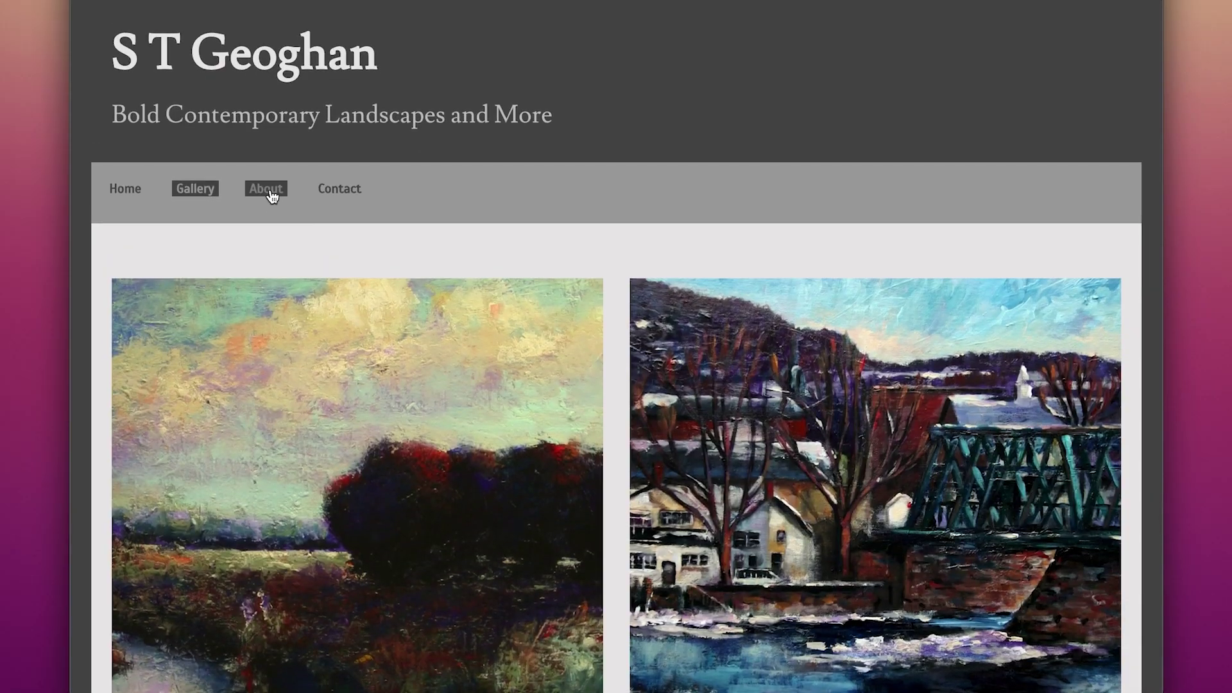
pyautogui.click(267, 188)
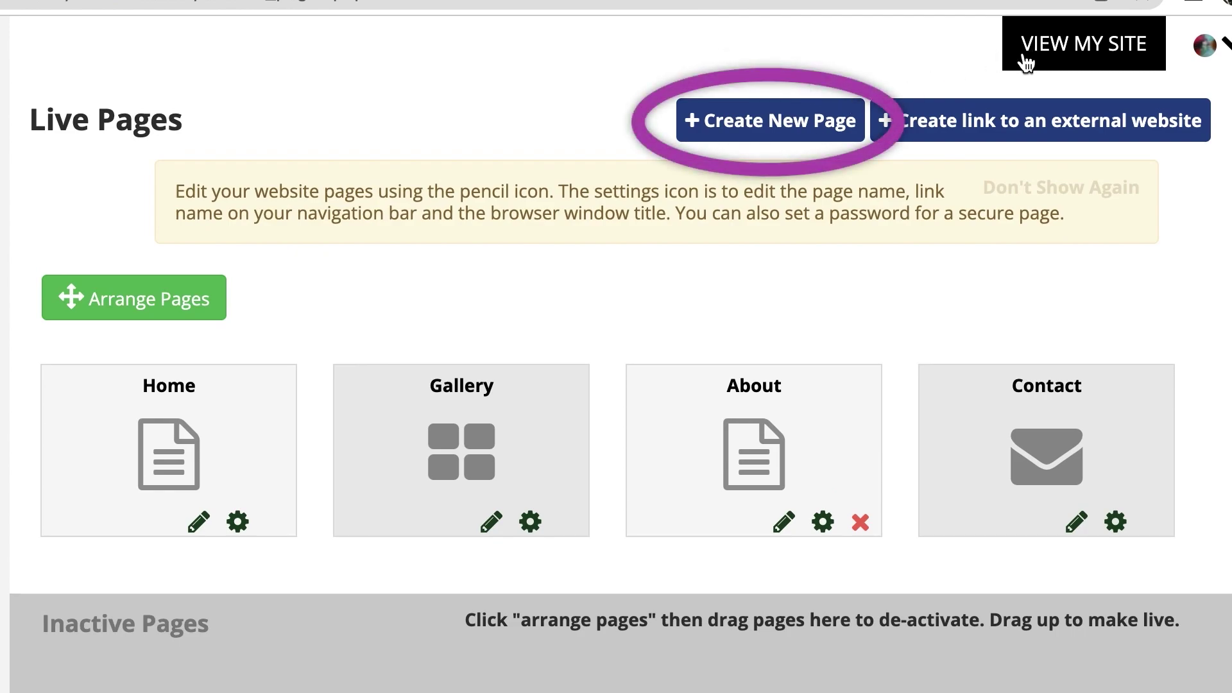
# - Create a new page with Portraits as window title, page heading and navigation name, marked as a secure page
pyautogui.click(792, 128)
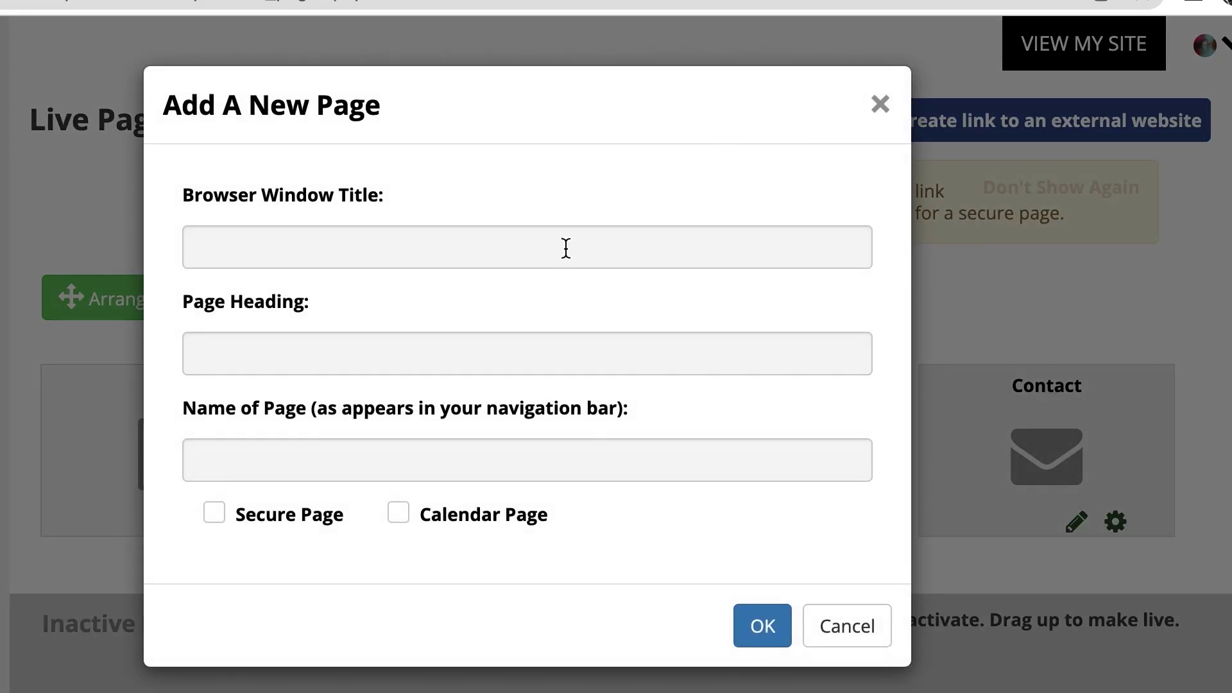
pyautogui.click(566, 249)
pyautogui.write('P')
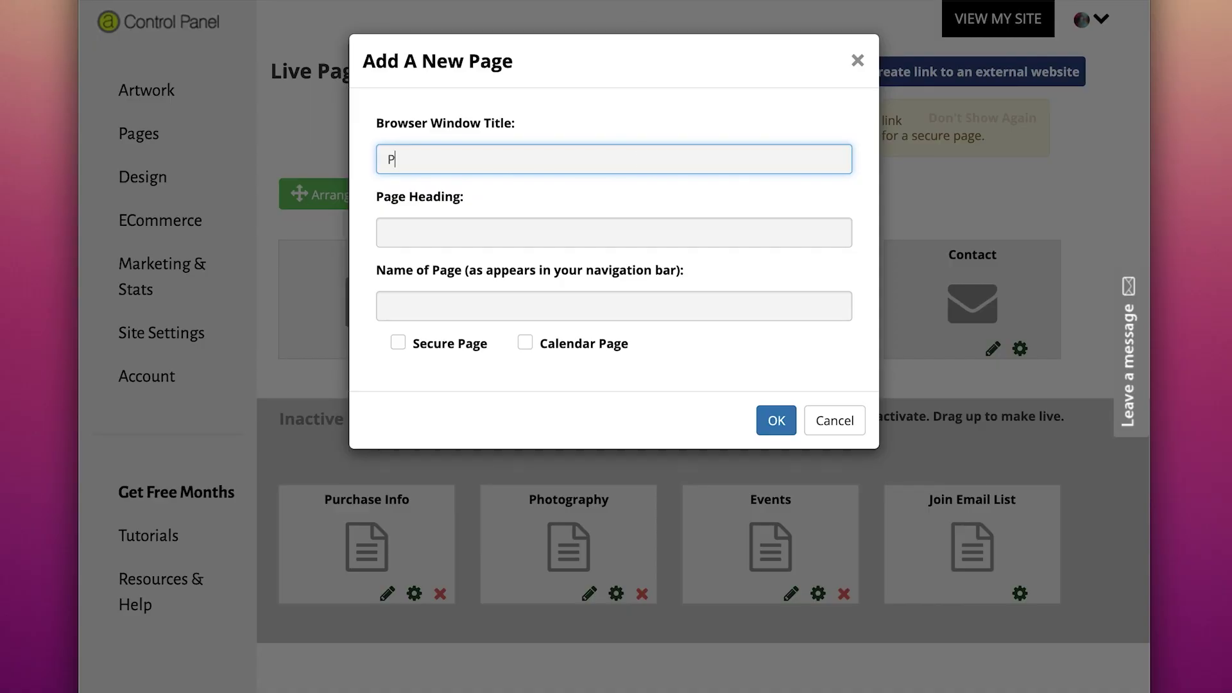
pyautogui.write('ortraits')
pyautogui.click(613, 232)
pyautogui.write('Portrai')
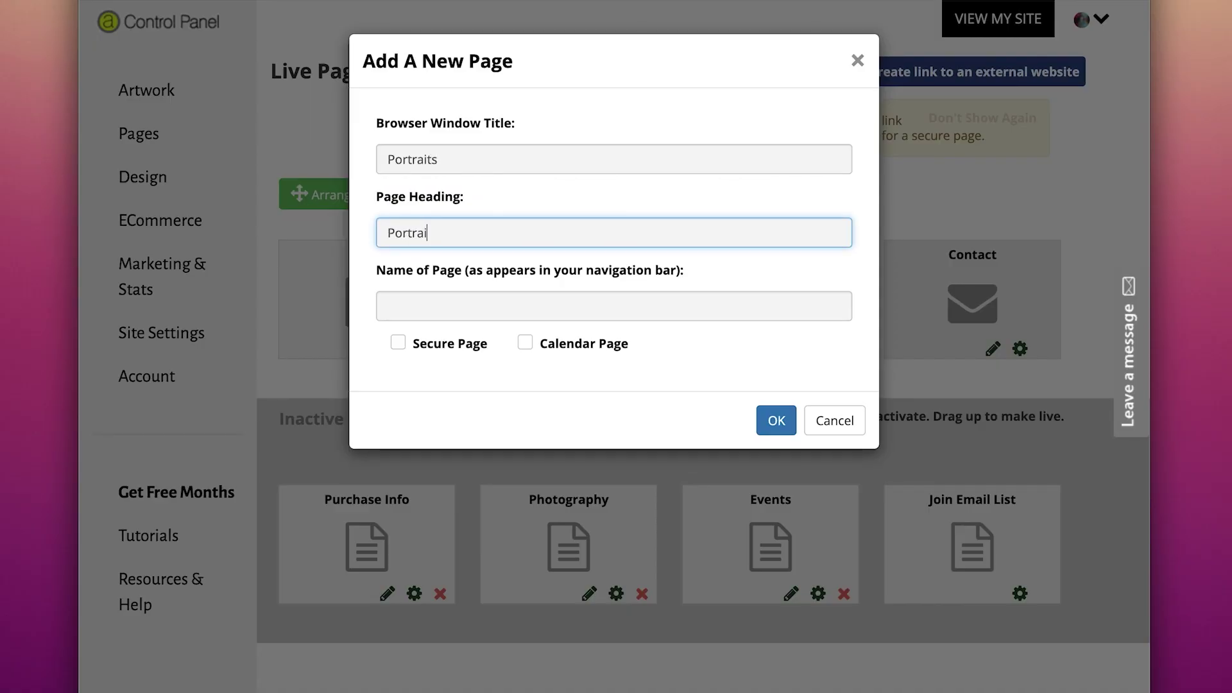
pyautogui.write('ss')
pyautogui.press('Tab')
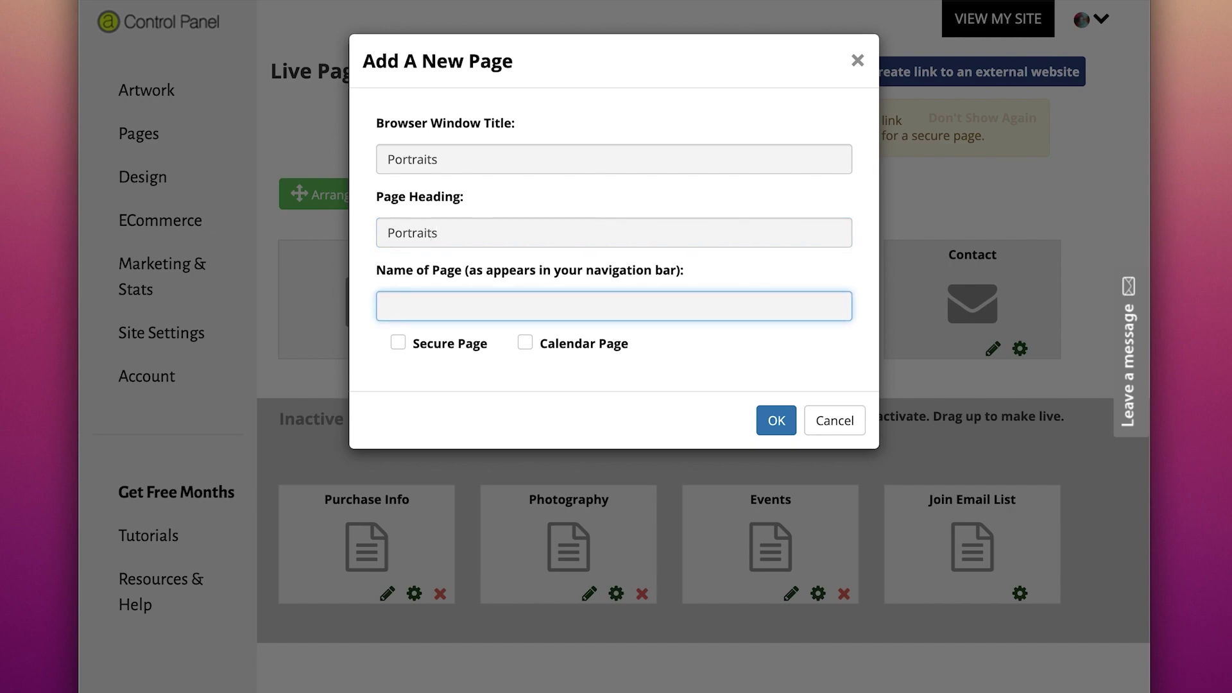
pyautogui.write('Portraits')
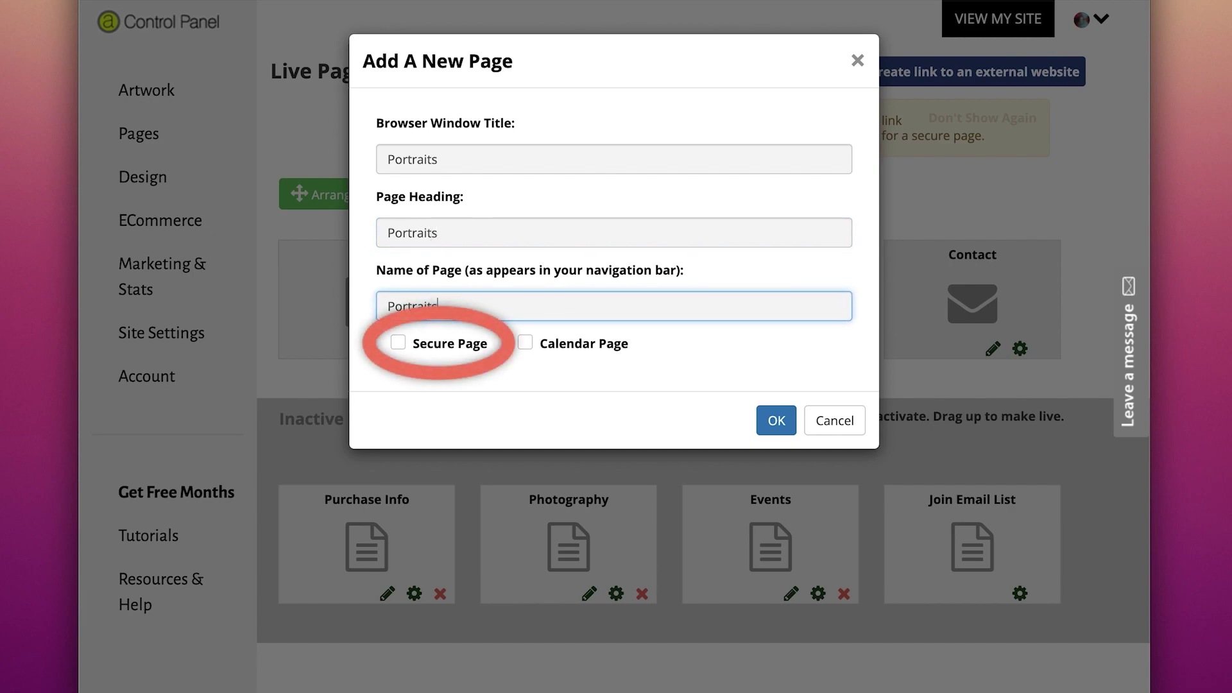
pyautogui.click(398, 342)
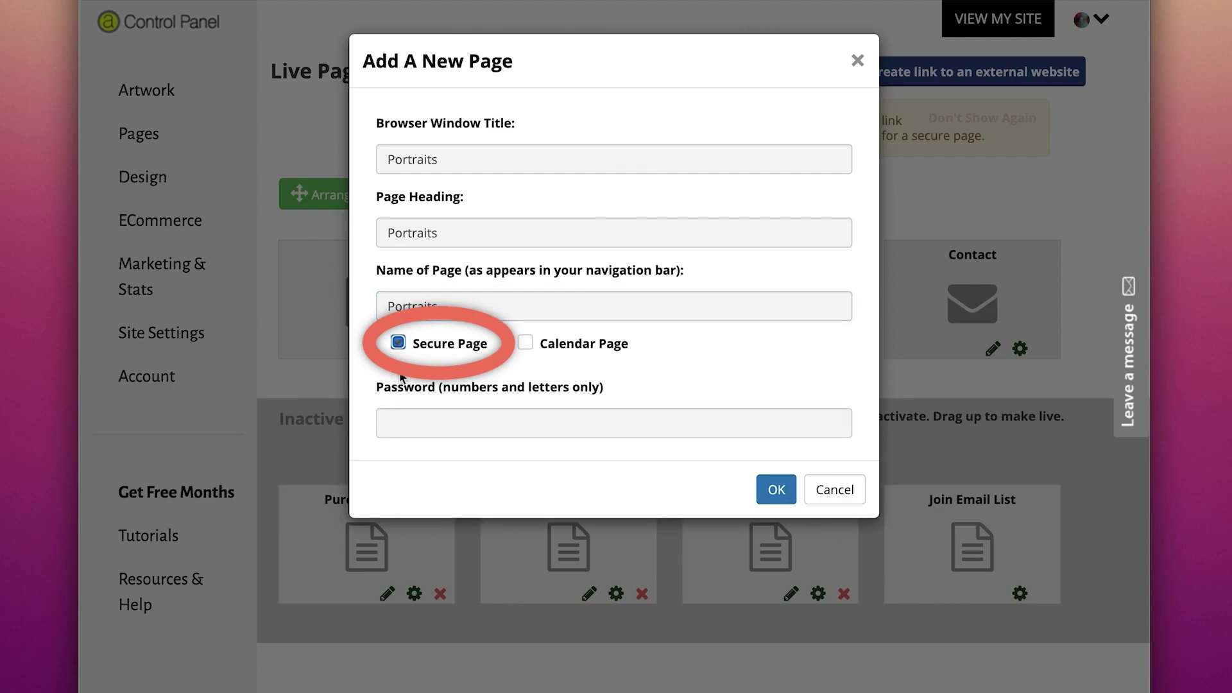